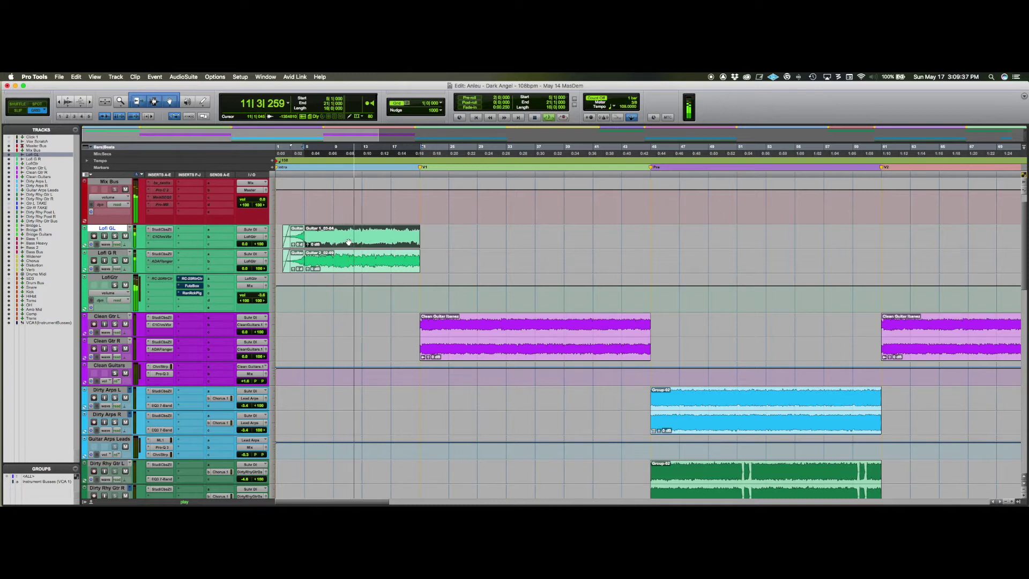
- Stop playback and view the cabinet simulator plug-in on the Lofi GL track, closing its window when done
{"action": "key", "text": "space"}
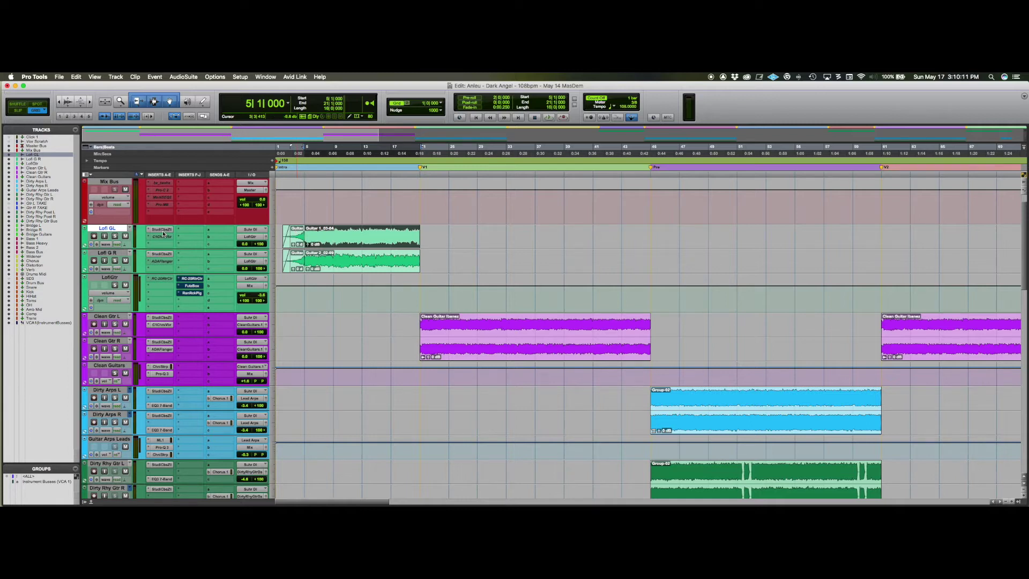
{"action": "left_click", "coordinate": [163, 231]}
{"action": "left_click", "coordinate": [163, 231]}
{"action": "left_click", "coordinate": [163, 231]}
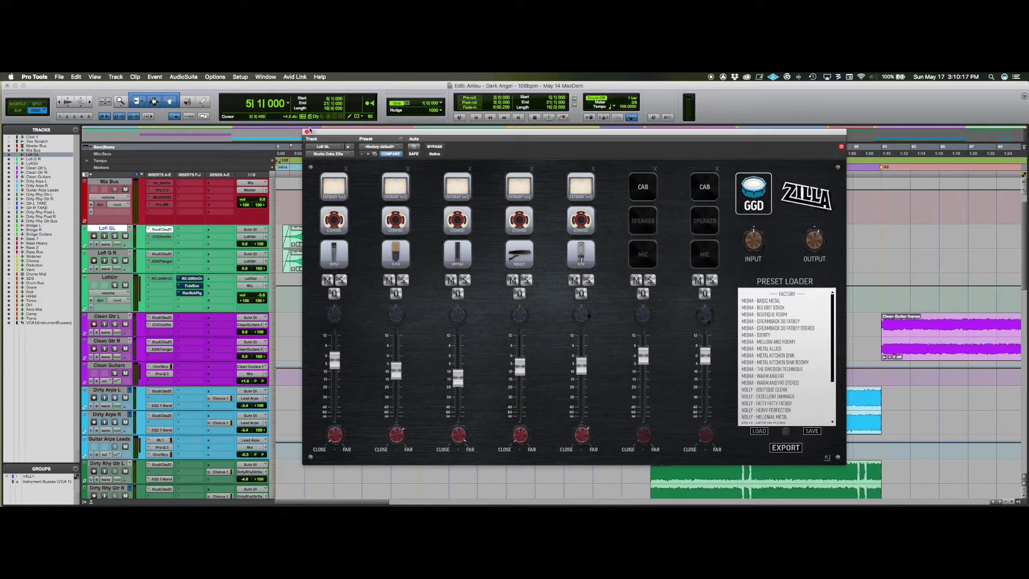
{"action": "left_click", "coordinate": [306, 131]}
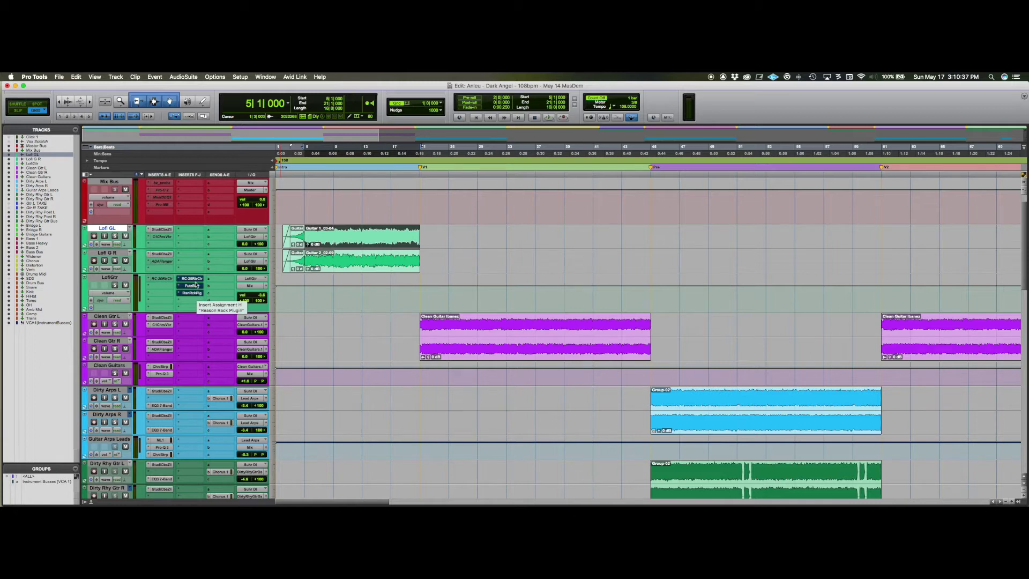
- Open RC-20 Retro Color on the LofiGtr track, keep the INIT preset, and take the plug-in out of bypass
{"action": "left_click", "coordinate": [194, 280]}
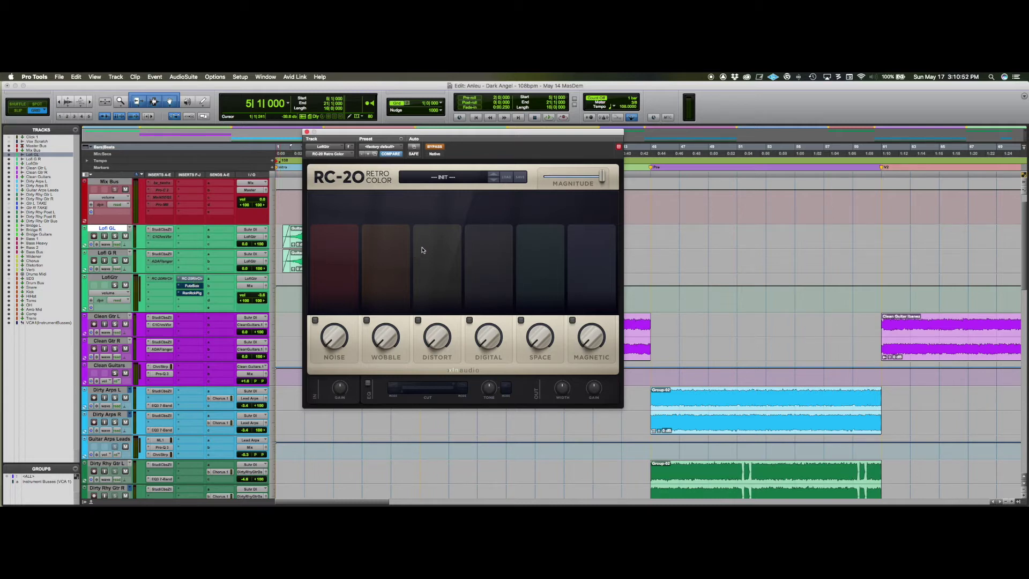
{"action": "left_click", "coordinate": [465, 180]}
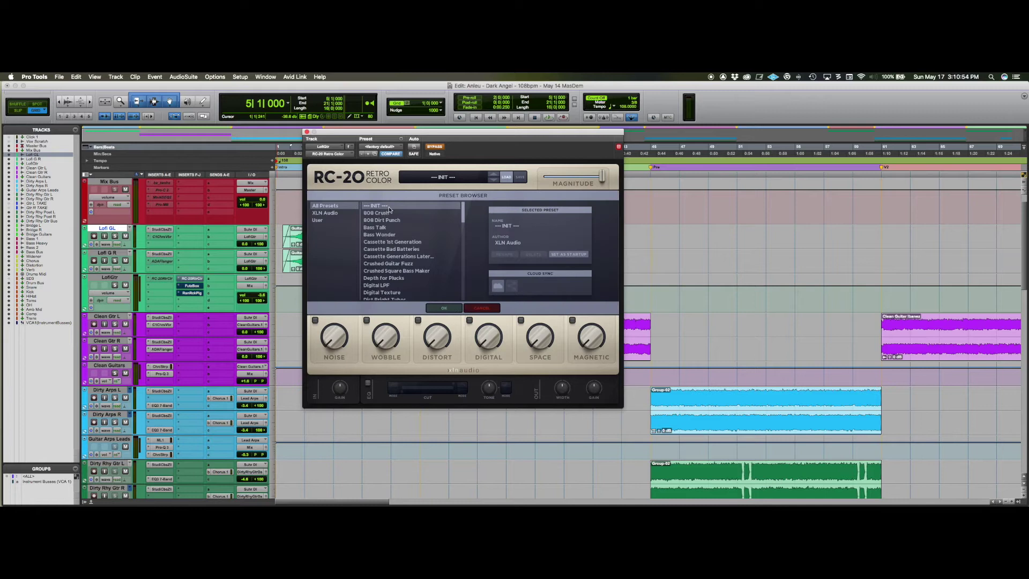
{"action": "left_click", "coordinate": [445, 307]}
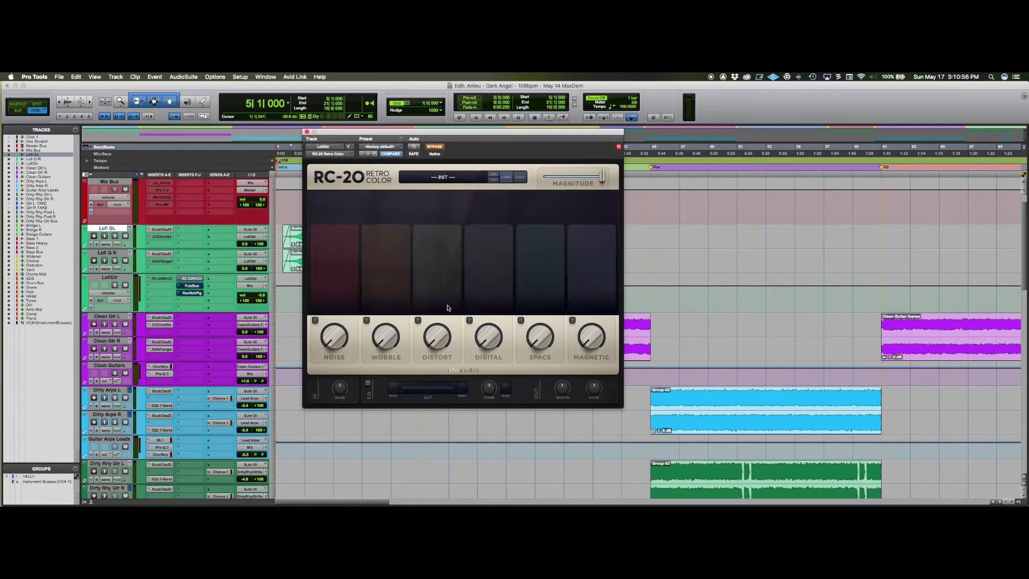
{"action": "left_click", "coordinate": [193, 279], "text": "super"}
- Turn on the Noise module and, after auditioning it over the looped guitars, set its amount to about 13 %
{"action": "left_click", "coordinate": [315, 321]}
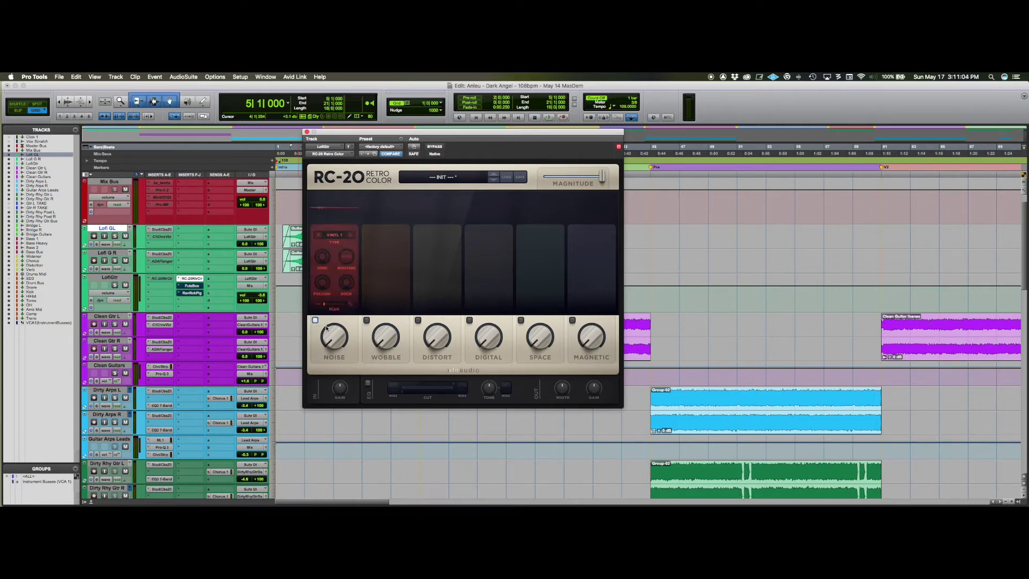
{"action": "key", "text": "space"}
{"action": "left_click_drag", "start_coordinate": [335, 340], "coordinate": [361, 247]}
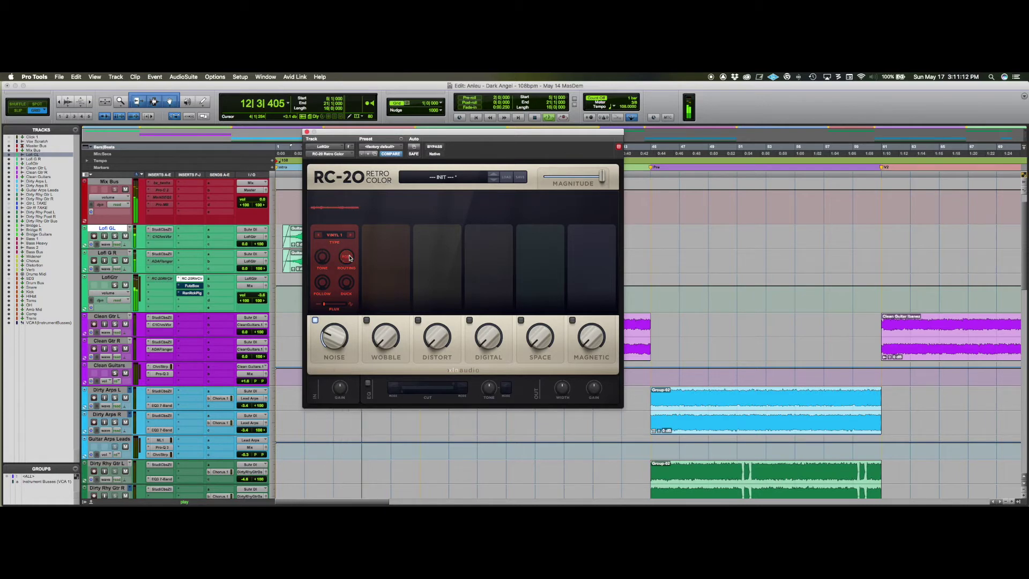
{"action": "key", "text": "space"}
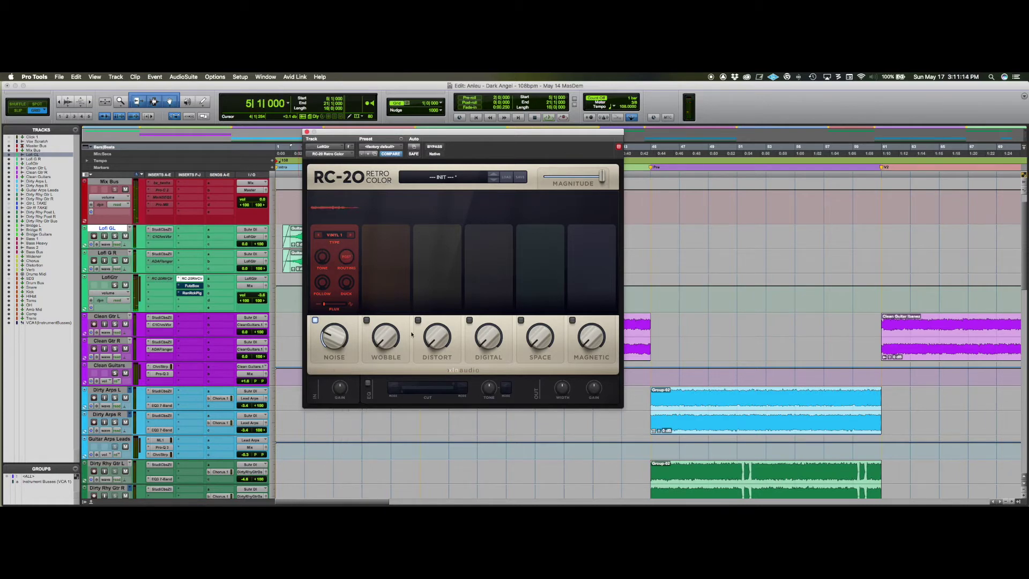
{"action": "left_click_drag", "start_coordinate": [341, 333], "coordinate": [339, 351]}
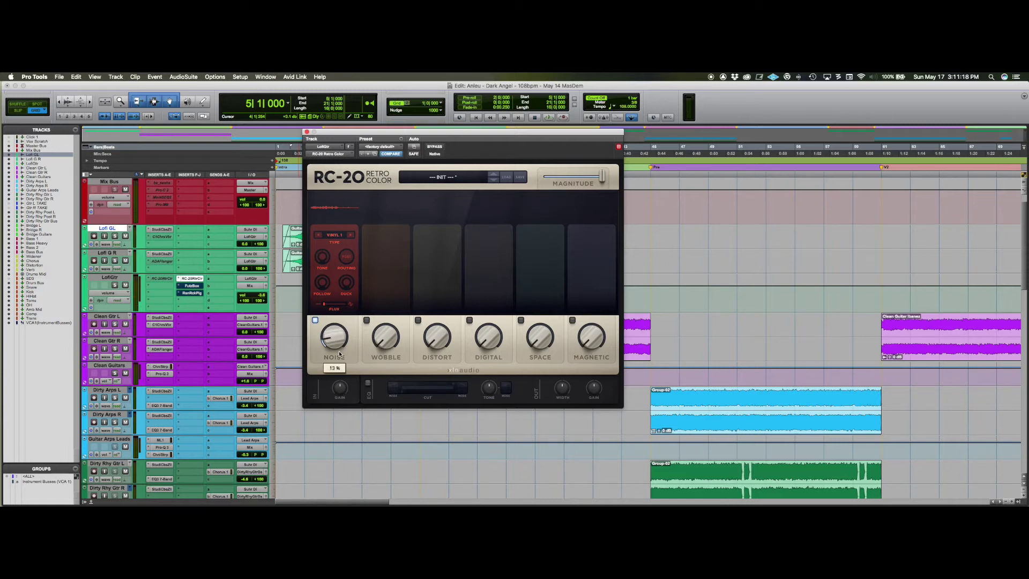
- Add about 10 % Wobble during playback, with wow at 100 % and flutter at 50 %, stereo on and a 28 % mix
{"action": "key", "text": "space"}
{"action": "left_click_drag", "start_coordinate": [390, 339], "coordinate": [390, 325]}
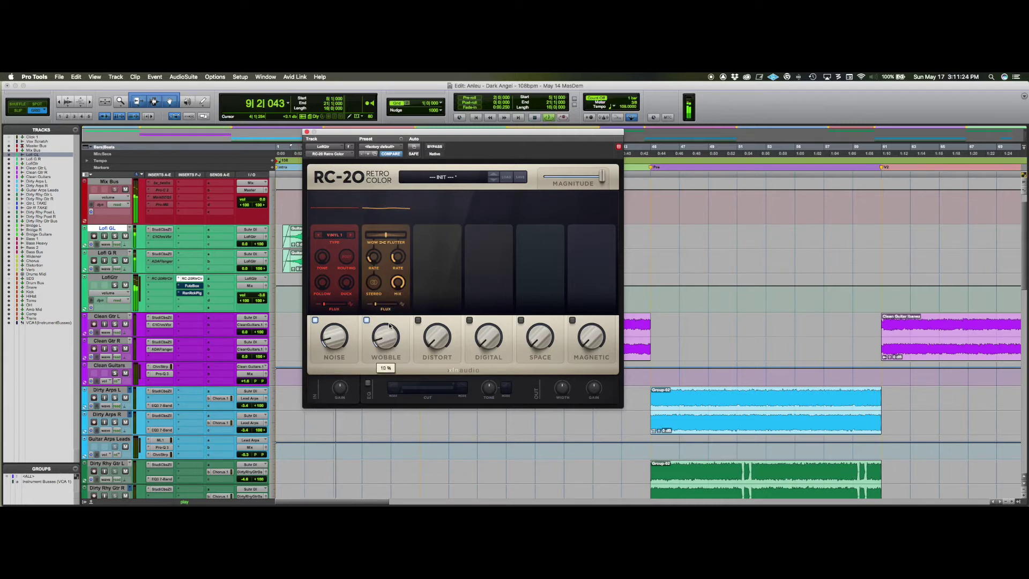
{"action": "left_click_drag", "start_coordinate": [384, 237], "coordinate": [375, 282]}
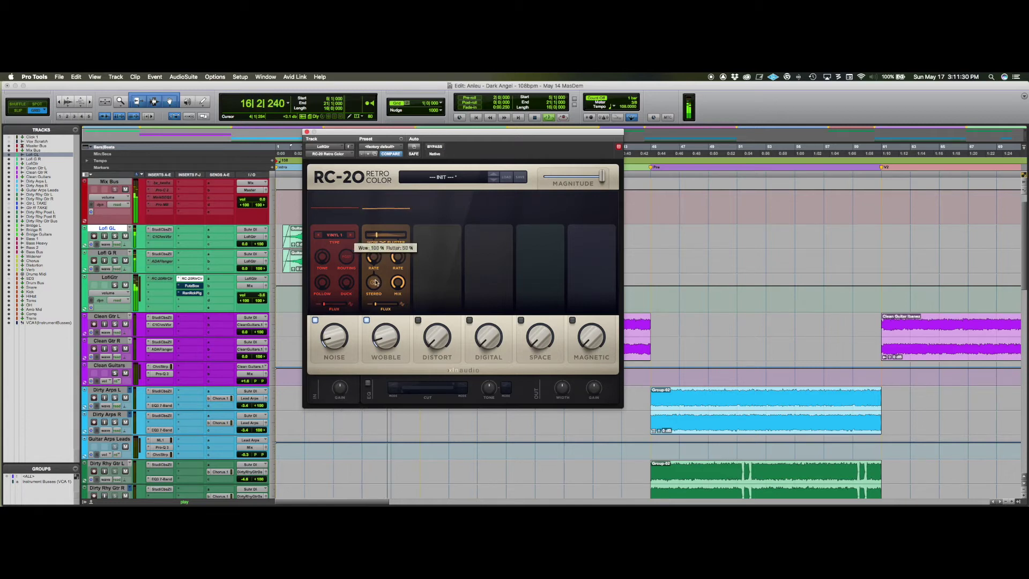
{"action": "left_click", "coordinate": [375, 283]}
{"action": "left_click", "coordinate": [396, 286]}
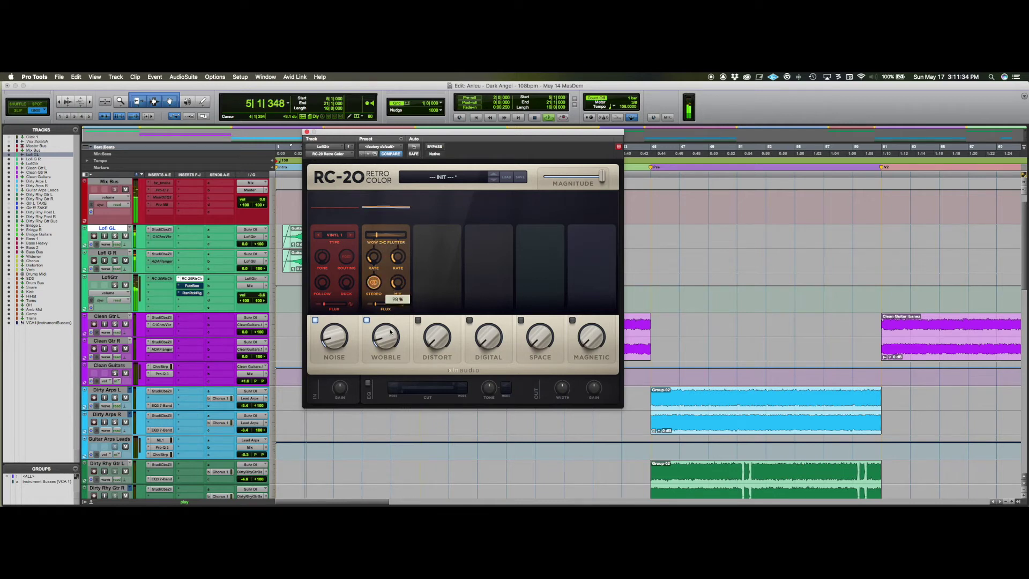
{"action": "key", "text": "space"}
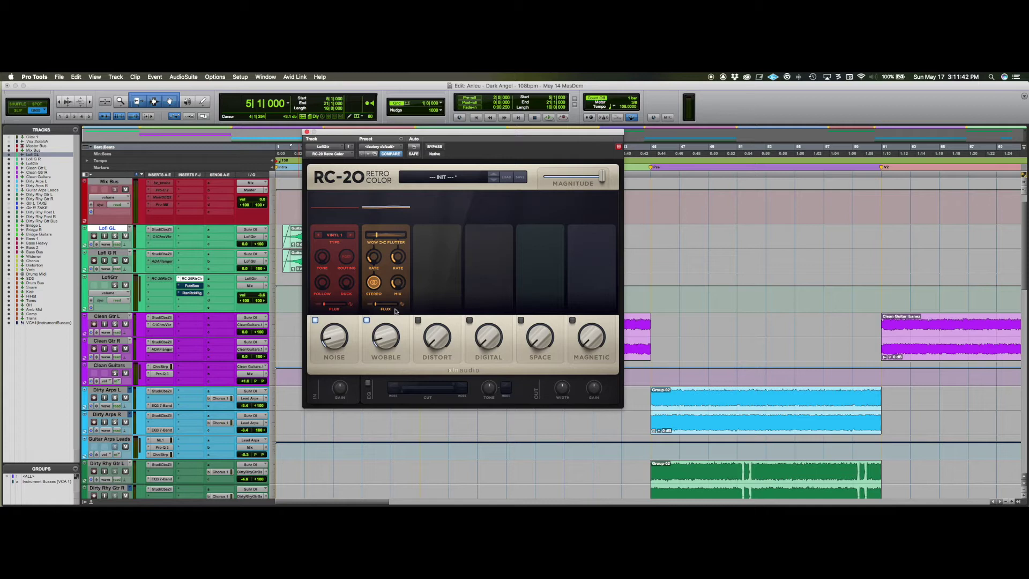
- Fine-tune the Wobble module over the looped guitars, setting its amount to about 8 % and reducing its mix
{"action": "key", "text": "space"}
{"action": "mouse_move", "coordinate": [388, 331]}
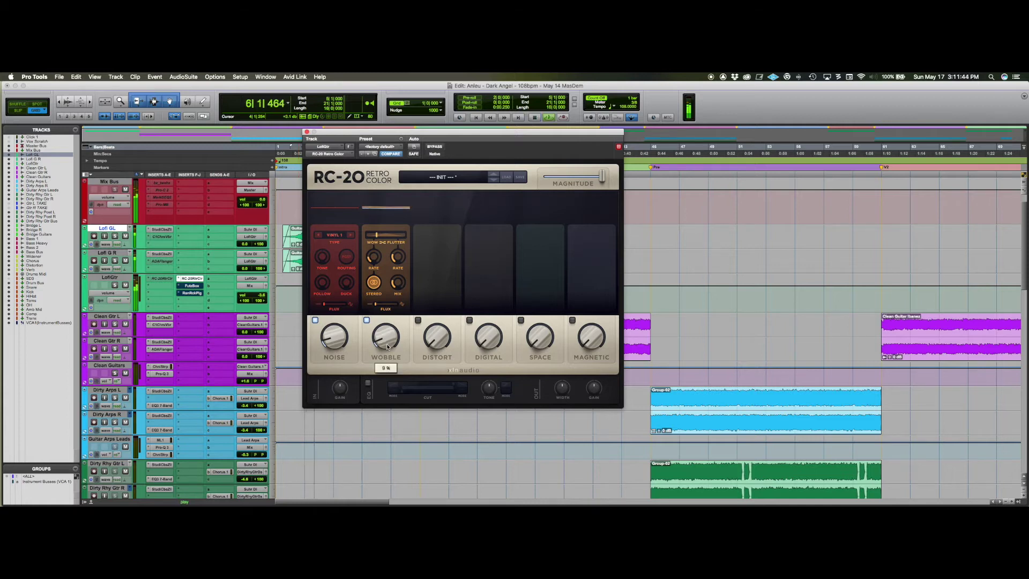
{"action": "mouse_move", "coordinate": [398, 298]}
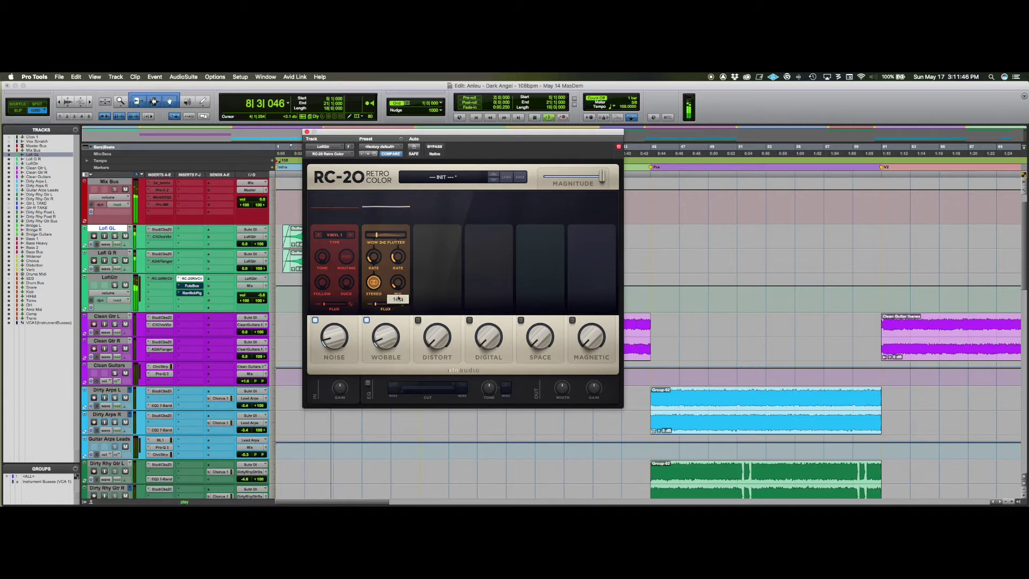
{"action": "left_click_drag", "start_coordinate": [398, 298], "coordinate": [409, 254]}
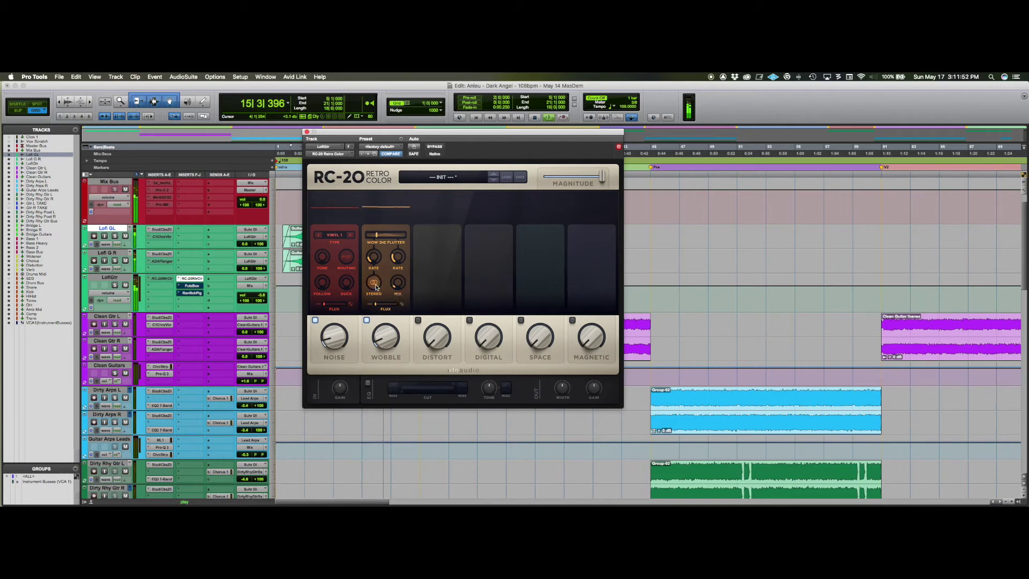
{"action": "mouse_move", "coordinate": [386, 333]}
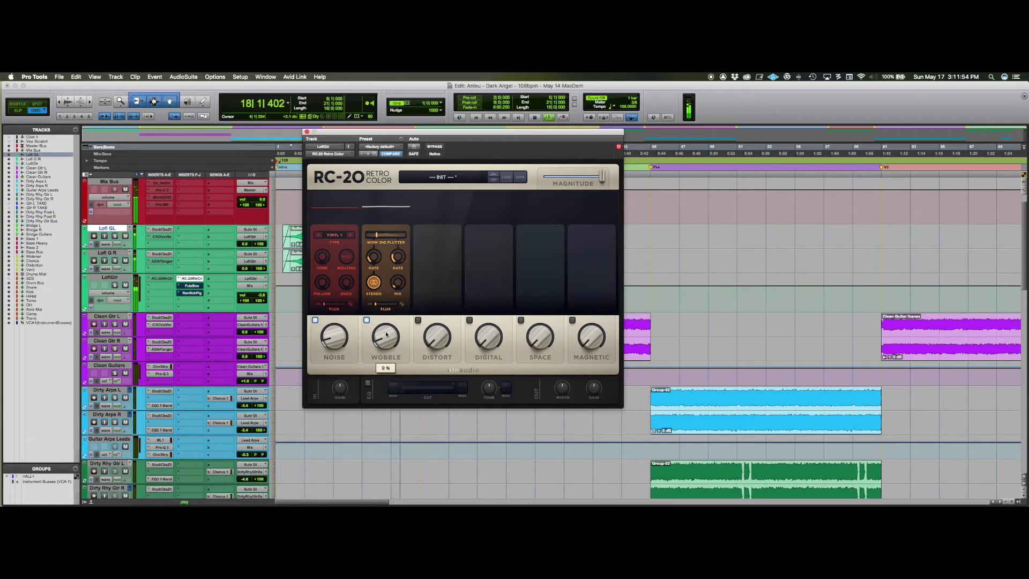
{"action": "scroll", "coordinate": [386, 333], "scroll_direction": "up", "scroll_amount": 1}
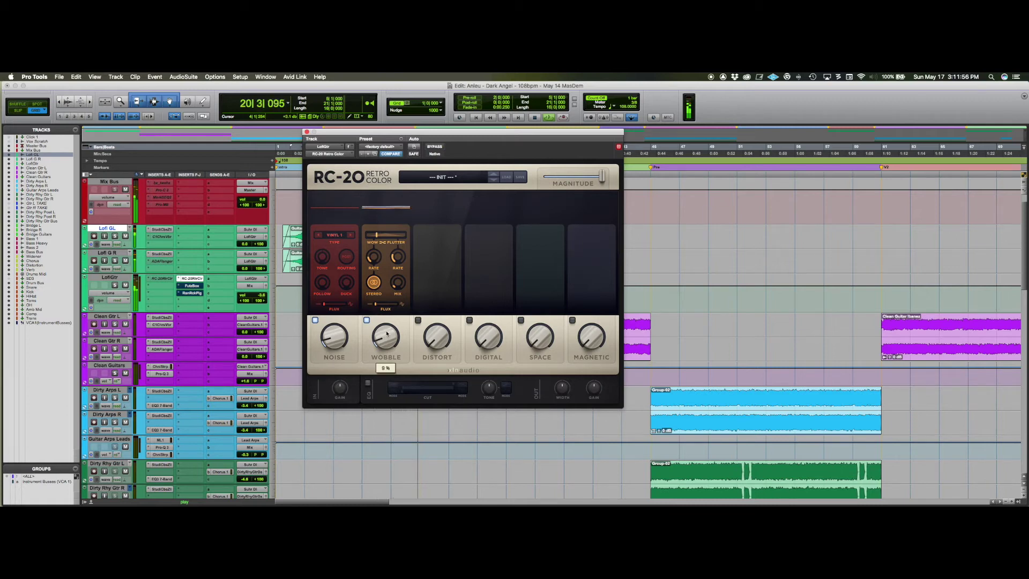
{"action": "key", "text": "space"}
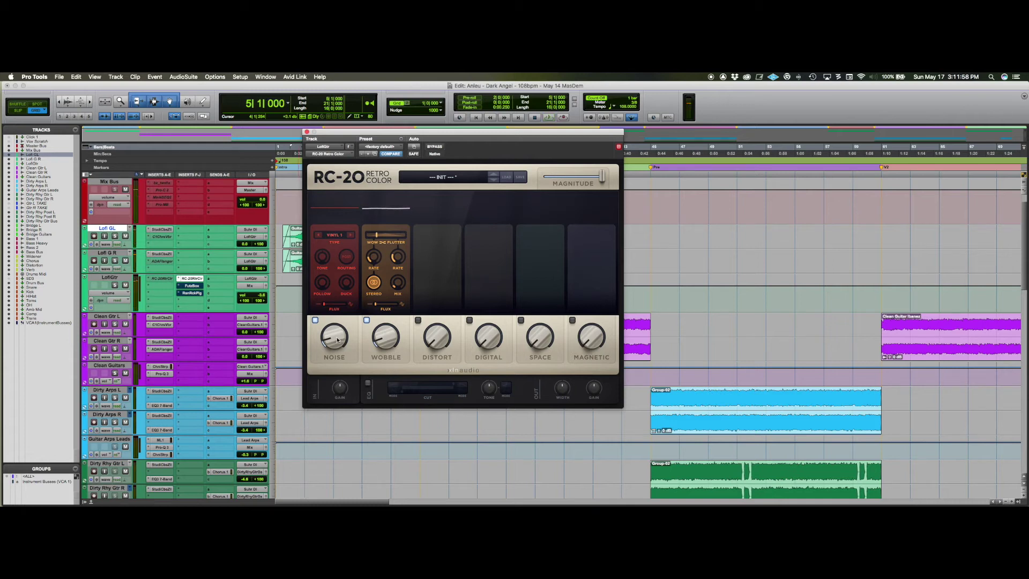
- Turn on the Distort module at a low amount and audition its distortion types during playback, keeping TUBEPAIR
{"action": "left_click", "coordinate": [418, 320]}
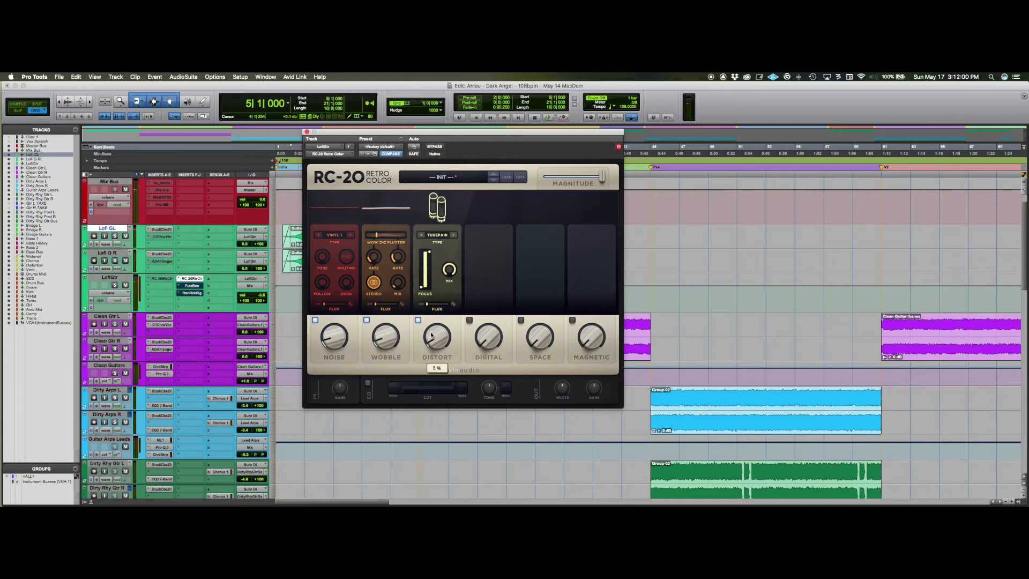
{"action": "scroll", "coordinate": [432, 331], "scroll_direction": "up", "scroll_amount": 1}
{"action": "key", "text": "space"}
{"action": "left_click", "coordinate": [454, 234]}
{"action": "left_click", "coordinate": [454, 235]}
{"action": "left_click", "coordinate": [454, 235]}
{"action": "left_click", "coordinate": [454, 234]}
{"action": "left_click", "coordinate": [454, 234]}
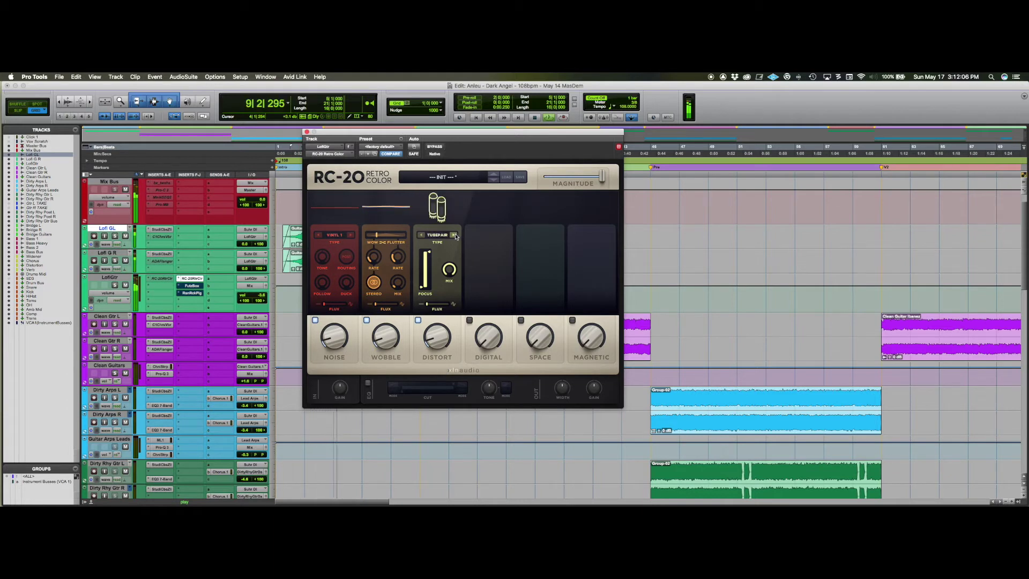
{"action": "key", "text": "space"}
- Turn on the Digital module and adjust its amount by ear during playback, trying 20 % and easing it back down
{"action": "left_click", "coordinate": [469, 320]}
{"action": "key", "text": "space"}
{"action": "scroll", "coordinate": [488, 329], "scroll_direction": "up", "scroll_amount": 6}
{"action": "left_click_drag", "start_coordinate": [489, 329], "coordinate": [491, 324]}
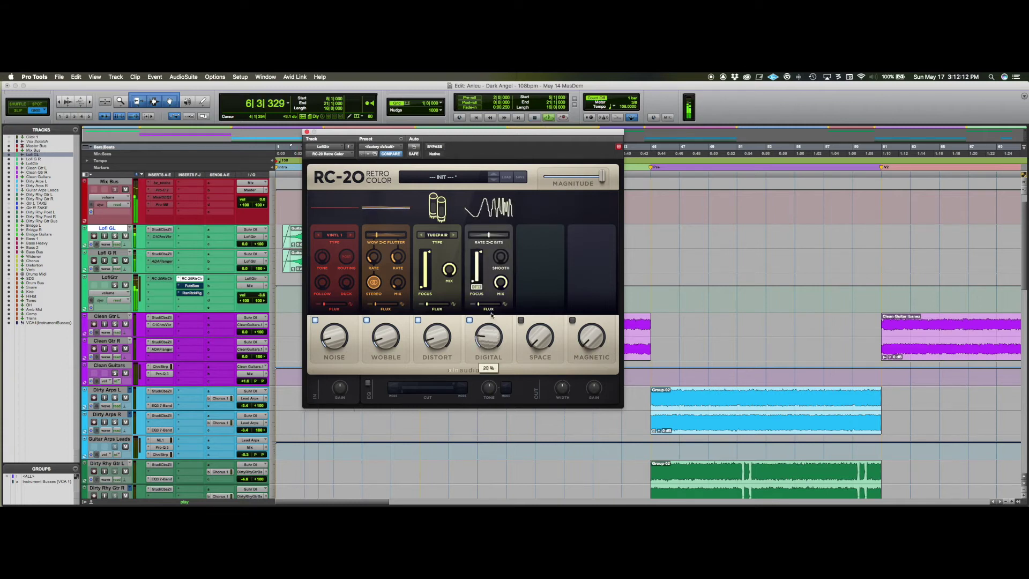
{"action": "scroll", "coordinate": [492, 324], "scroll_direction": "down", "scroll_amount": 3}
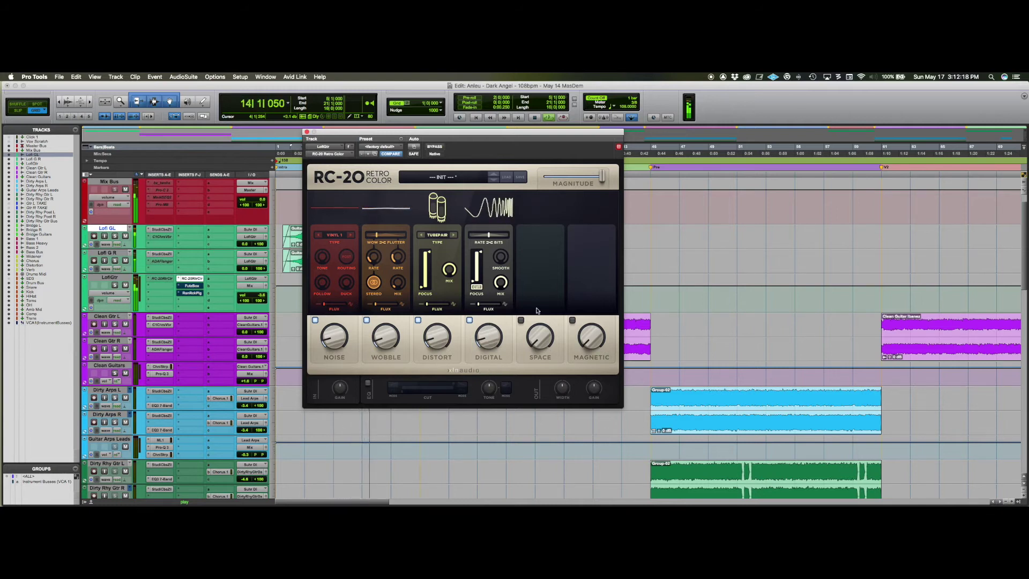
{"action": "key", "text": "space"}
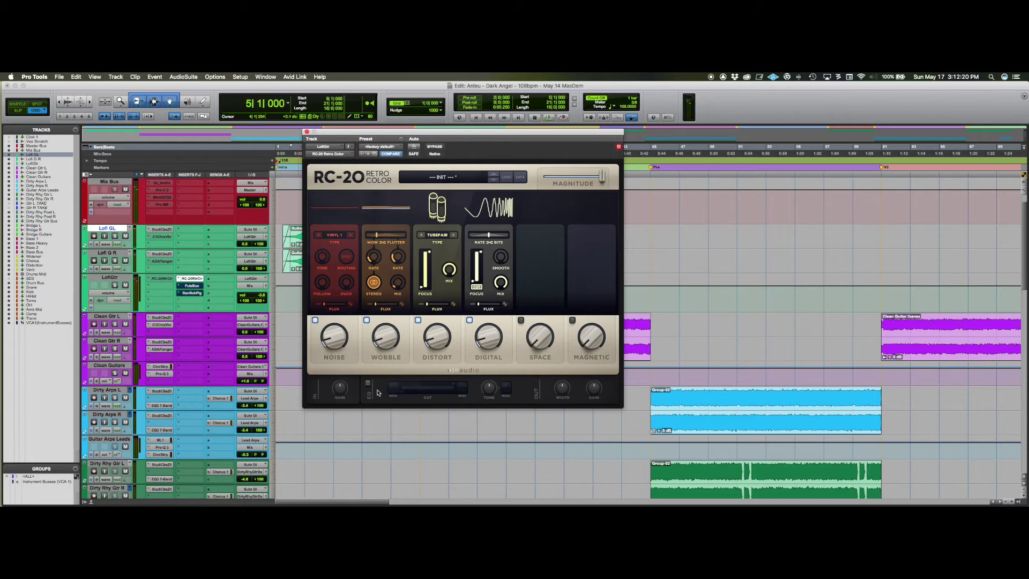
- Turn on the EQ section, narrow its cut range to a mid band, and audition it over the looped guitars
{"action": "left_click", "coordinate": [367, 382]}
{"action": "left_click_drag", "start_coordinate": [399, 391], "coordinate": [436, 393]}
{"action": "key", "text": "space"}
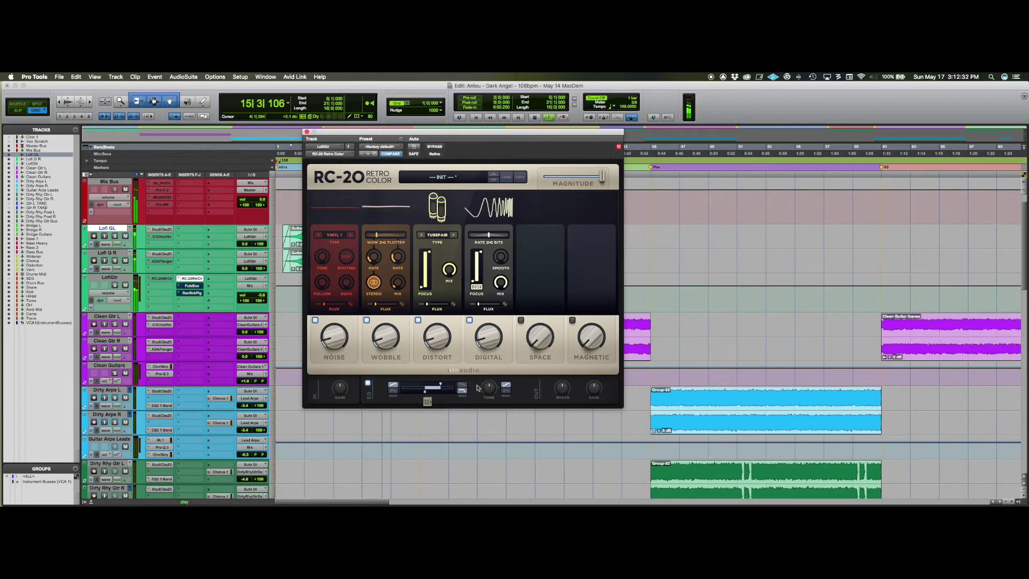
{"action": "key", "text": "space"}
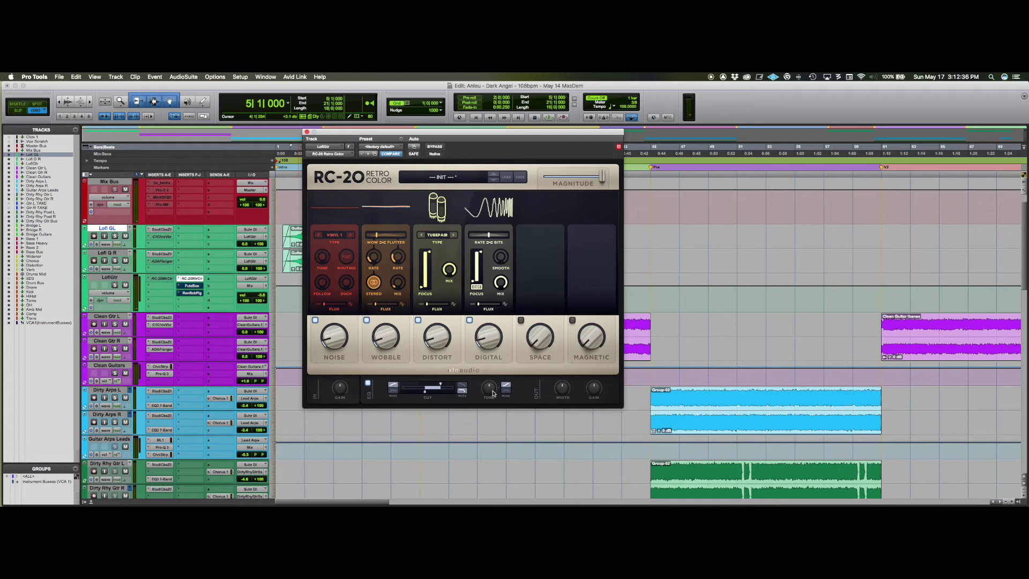
- Raise the EQ's Tone control to about 5.2 dB and play the loop to check the result
{"action": "key", "text": "space"}
{"action": "key", "text": "space"}
{"action": "mouse_move", "coordinate": [489, 390]}
{"action": "mouse_move", "coordinate": [489, 391]}
{"action": "left_mouse_down"}
{"action": "mouse_move", "coordinate": [501, 375]}
{"action": "mouse_move", "coordinate": [493, 390]}
{"action": "left_mouse_up"}
{"action": "key", "text": "space"}
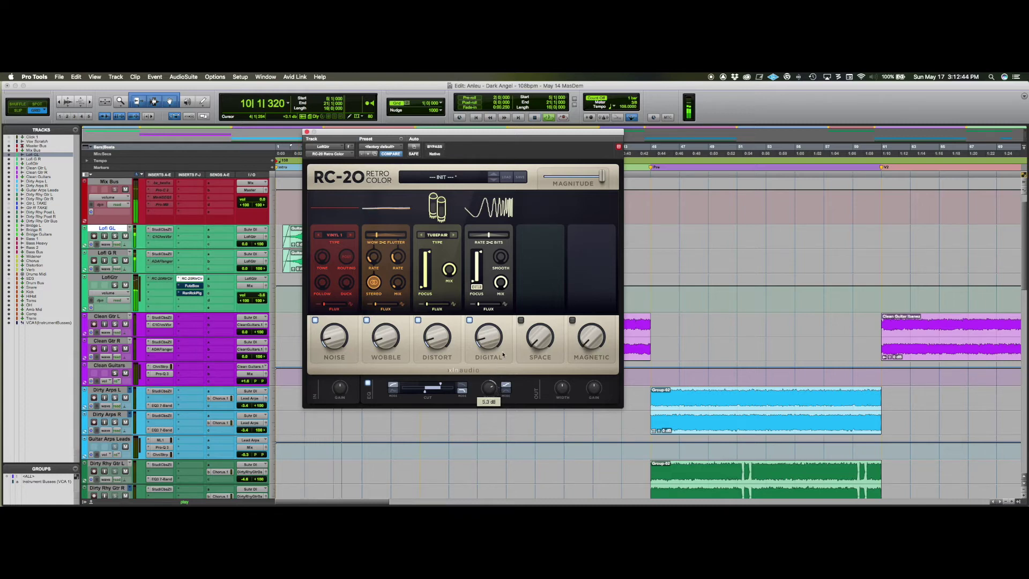
{"action": "key", "text": "space"}
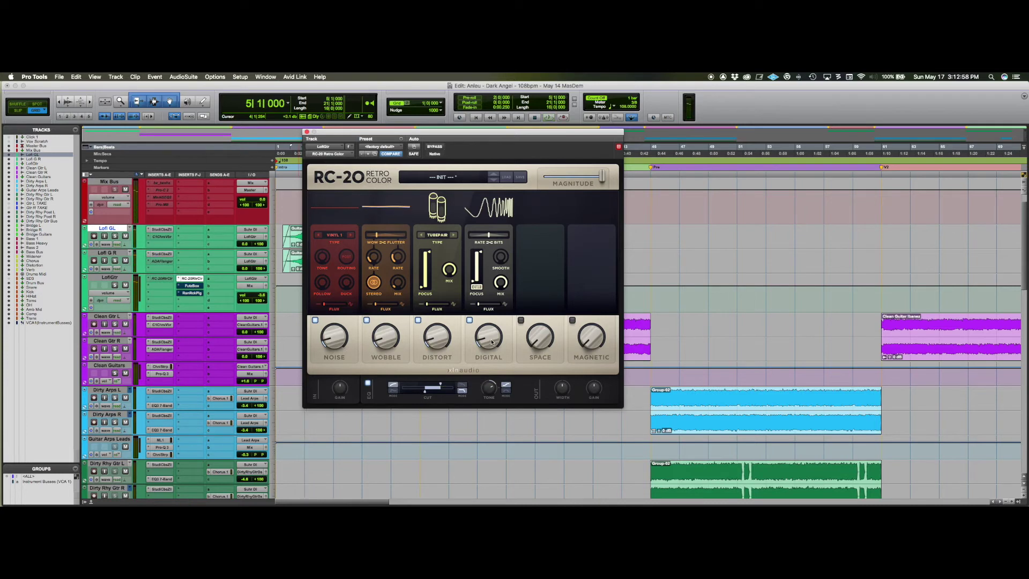
- Readjust the Digital amount, trying 20 % before bringing it down to about 13 %, and listen to the loop
{"action": "key", "text": "space"}
{"action": "left_click_drag", "start_coordinate": [491, 341], "coordinate": [499, 320]}
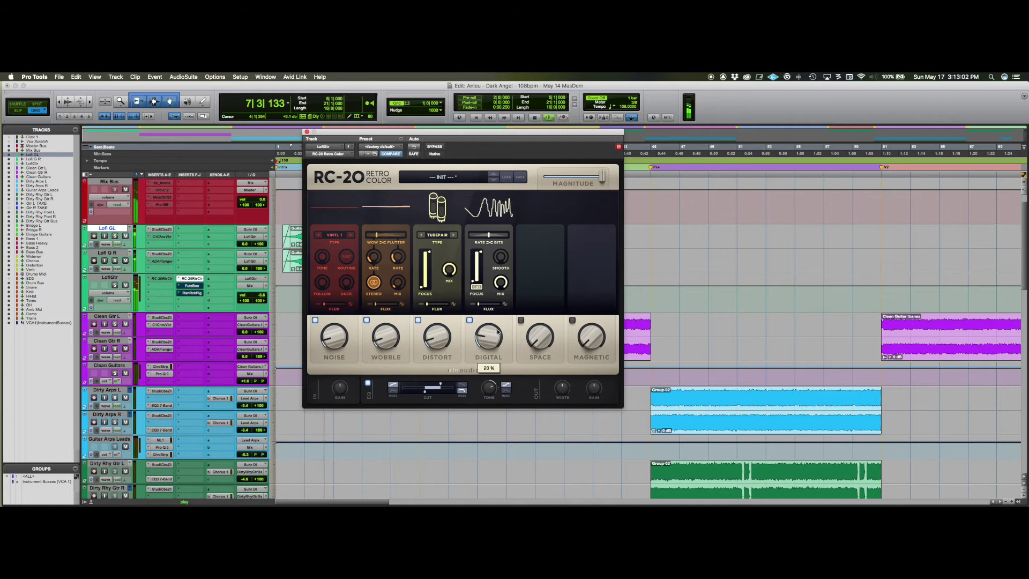
{"action": "key", "text": "space"}
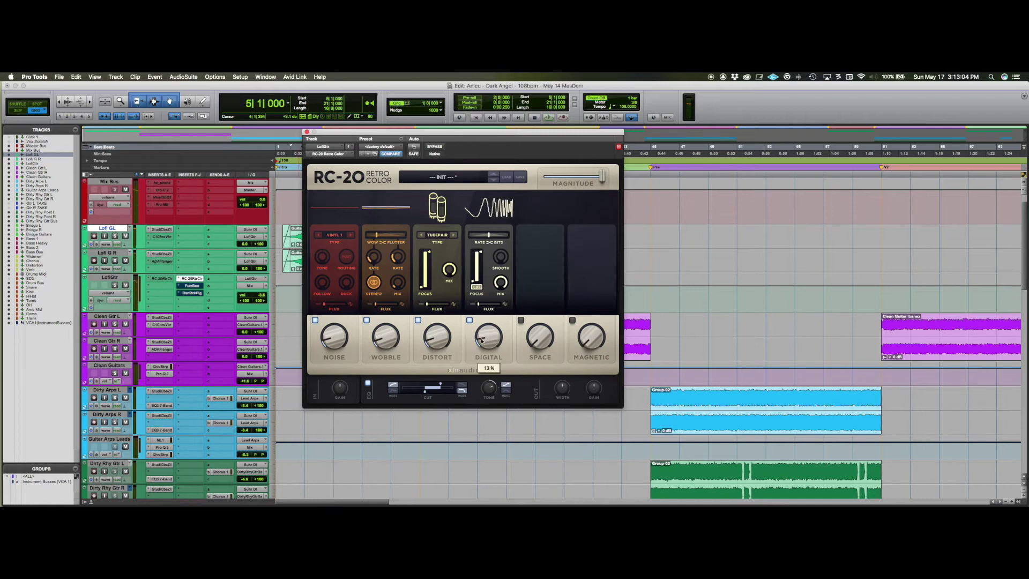
{"action": "left_click_drag", "start_coordinate": [483, 339], "coordinate": [483, 338]}
{"action": "key", "text": "space"}
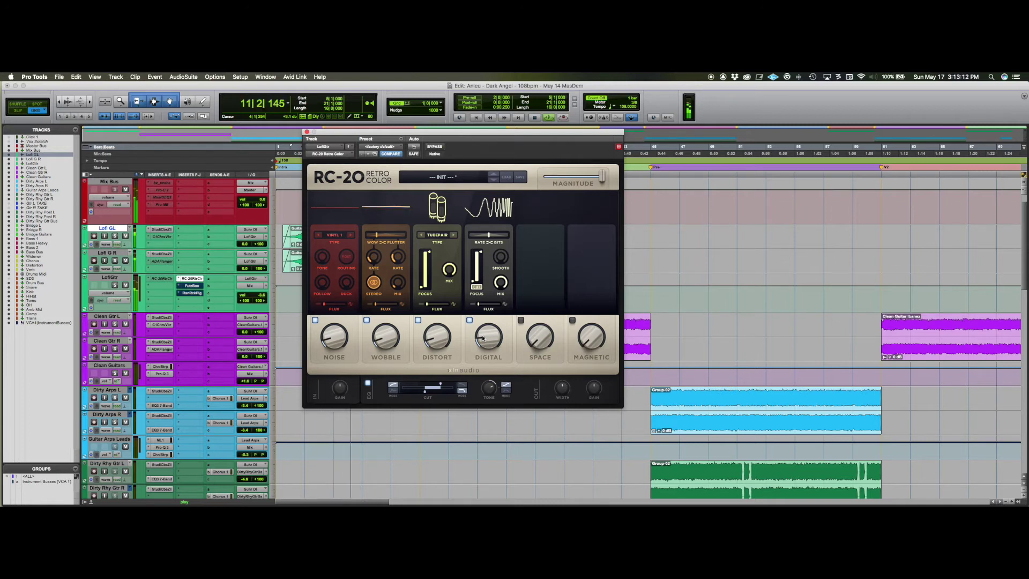
{"action": "key", "text": "space"}
- Turn on the Space module, raise its amount fully, and narrow the reverb's Focus range
{"action": "left_click", "coordinate": [521, 320]}
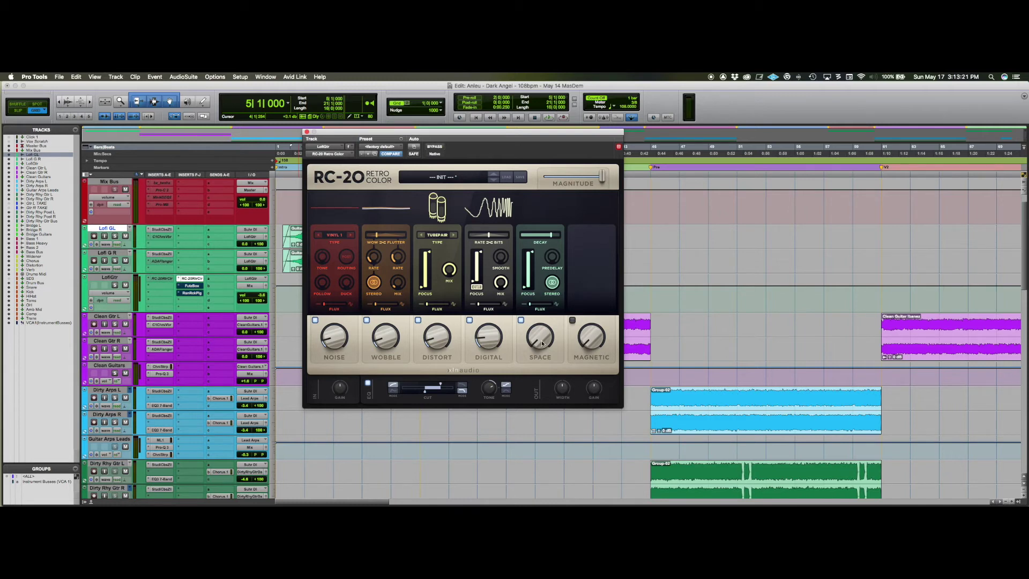
{"action": "key", "text": "space"}
{"action": "left_click_drag", "start_coordinate": [541, 344], "coordinate": [561, 311]}
{"action": "left_click_drag", "start_coordinate": [528, 252], "coordinate": [531, 270]}
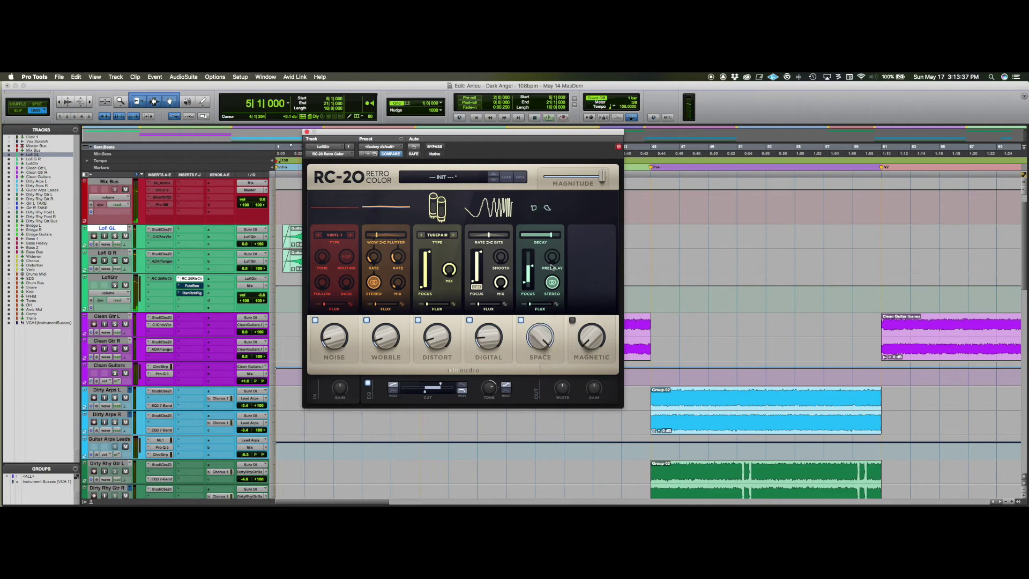
{"action": "left_click_drag", "start_coordinate": [532, 268], "coordinate": [532, 258]}
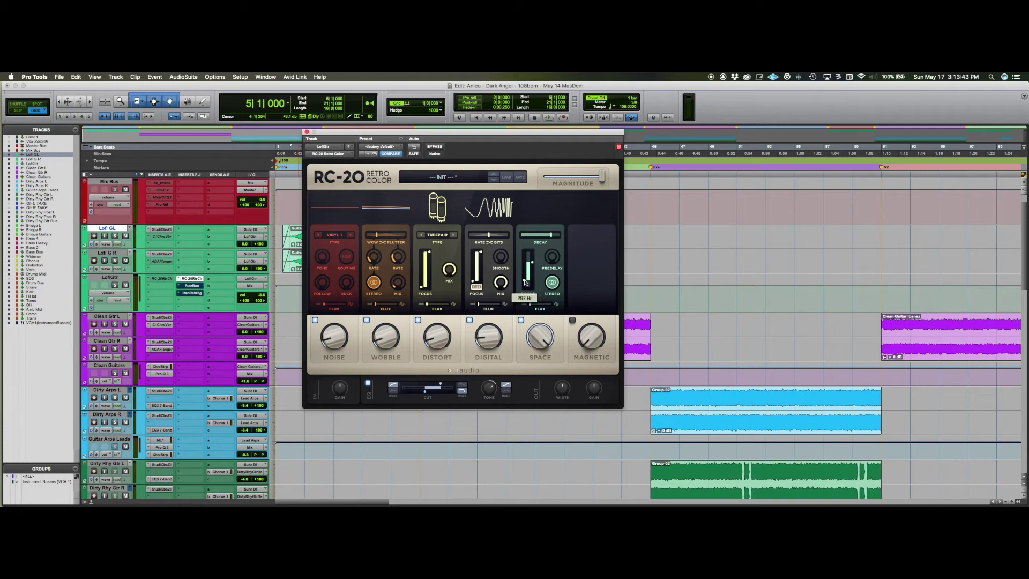
- Bring the Space amount back down low and audition the reverb on the looped guitars
{"action": "left_click_drag", "start_coordinate": [544, 331], "coordinate": [508, 475]}
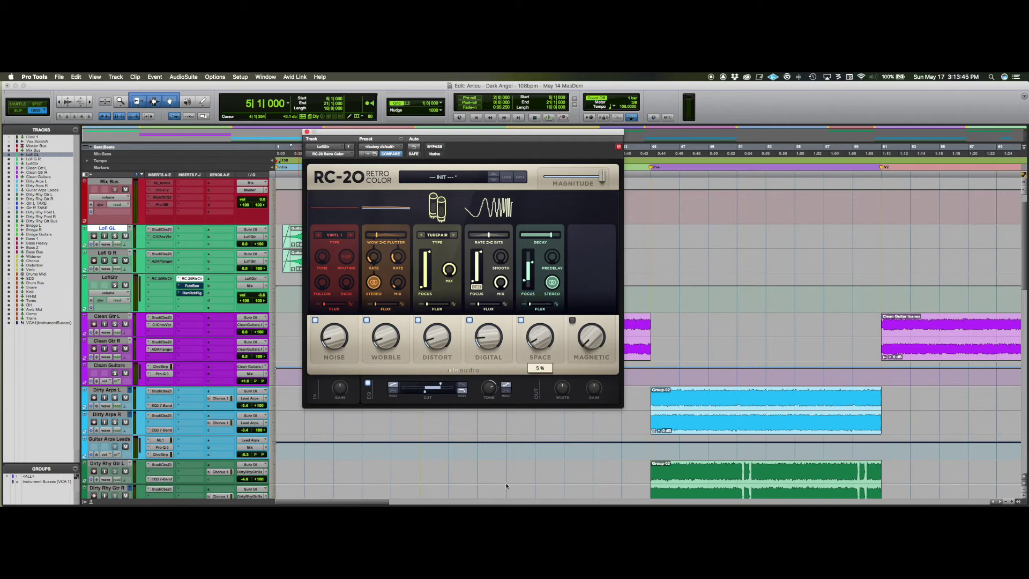
{"action": "key", "text": "space"}
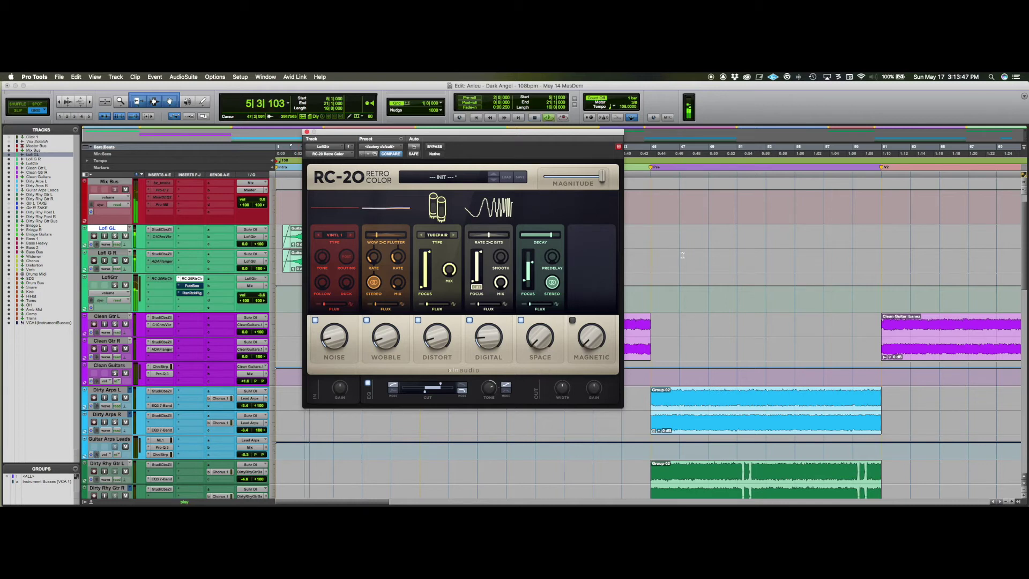
{"action": "key", "text": "space"}
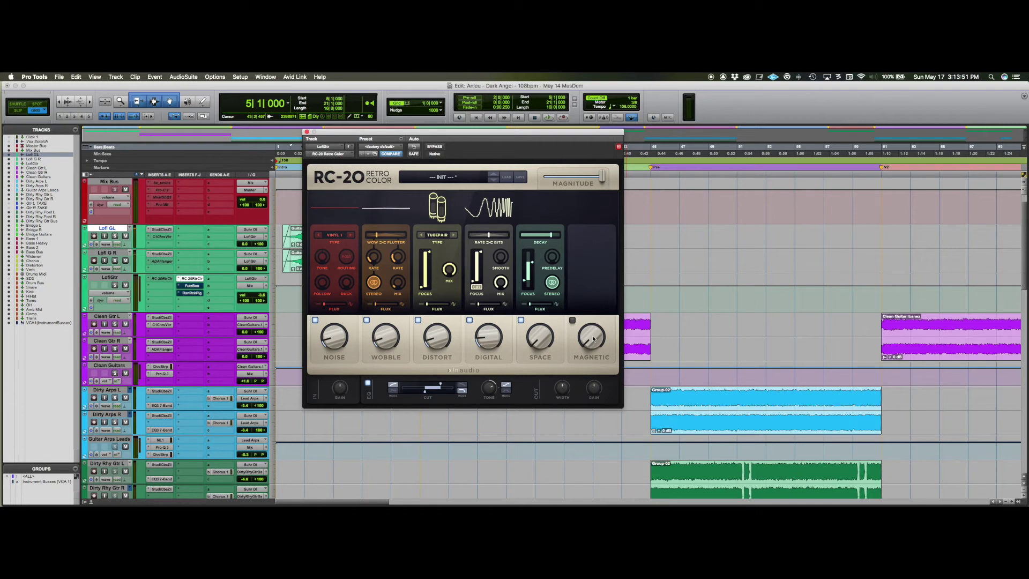
- Turn on the Magnetic module, switch Space off, and raise the Magnetic amount slightly while the loop plays
{"action": "left_click", "coordinate": [572, 320]}
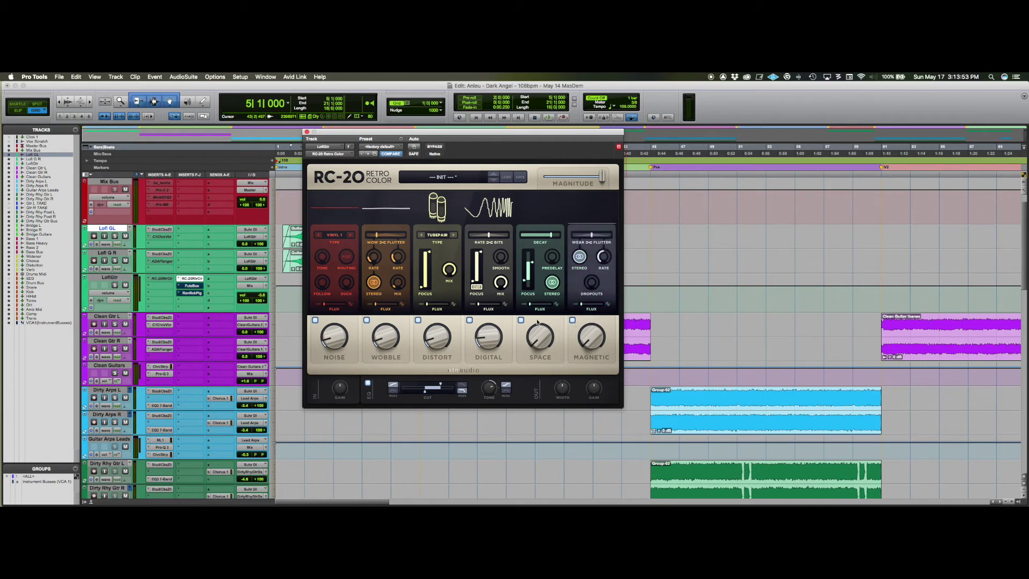
{"action": "left_click", "coordinate": [520, 320]}
{"action": "key", "text": "space"}
{"action": "mouse_move", "coordinate": [590, 345]}
{"action": "left_mouse_down"}
{"action": "mouse_move", "coordinate": [600, 300]}
{"action": "mouse_move", "coordinate": [593, 331]}
{"action": "left_mouse_up"}
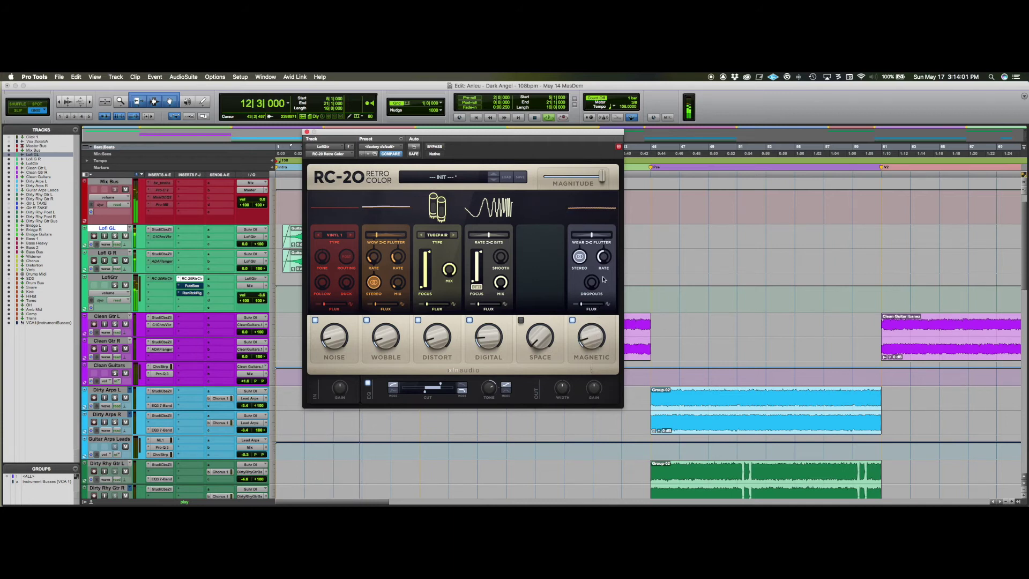
{"action": "key", "text": "space"}
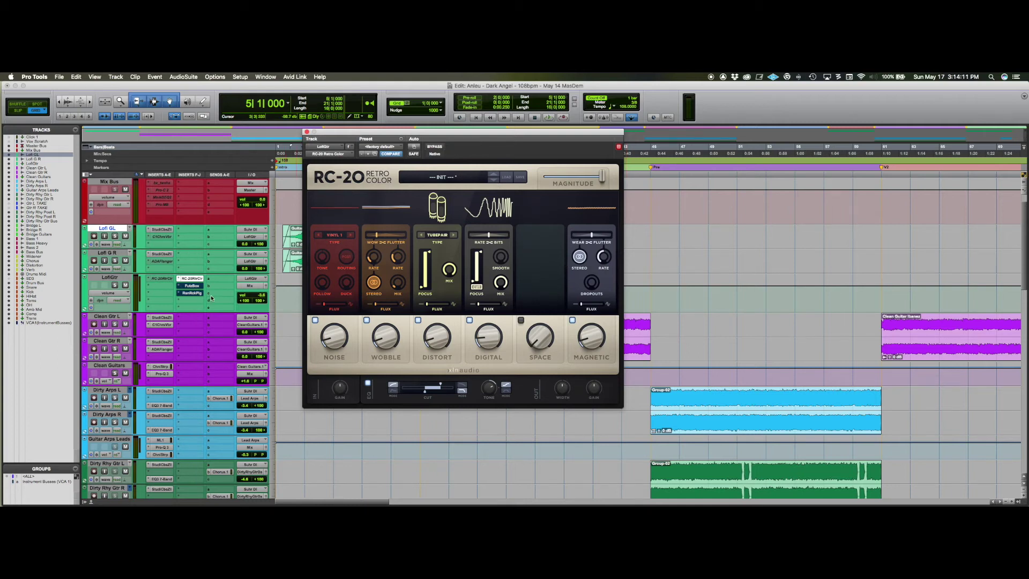
- Make RC-20 inactive on the LofiGtr track, open FutzBox, and browse its list of speaker simulations
{"action": "left_click", "coordinate": [194, 280], "text": "ctrl+super"}
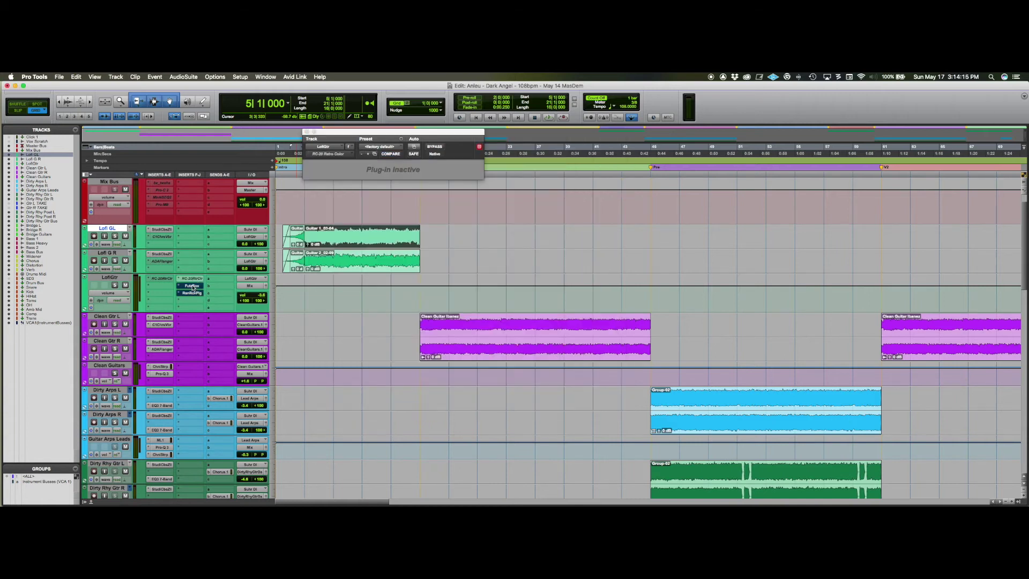
{"action": "left_click", "coordinate": [193, 287]}
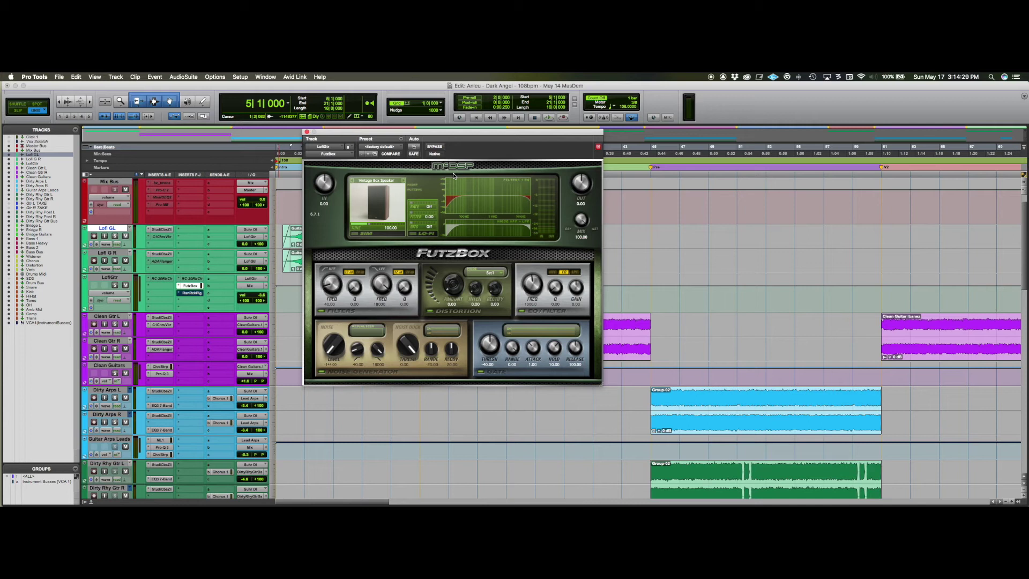
{"action": "left_click", "coordinate": [384, 181]}
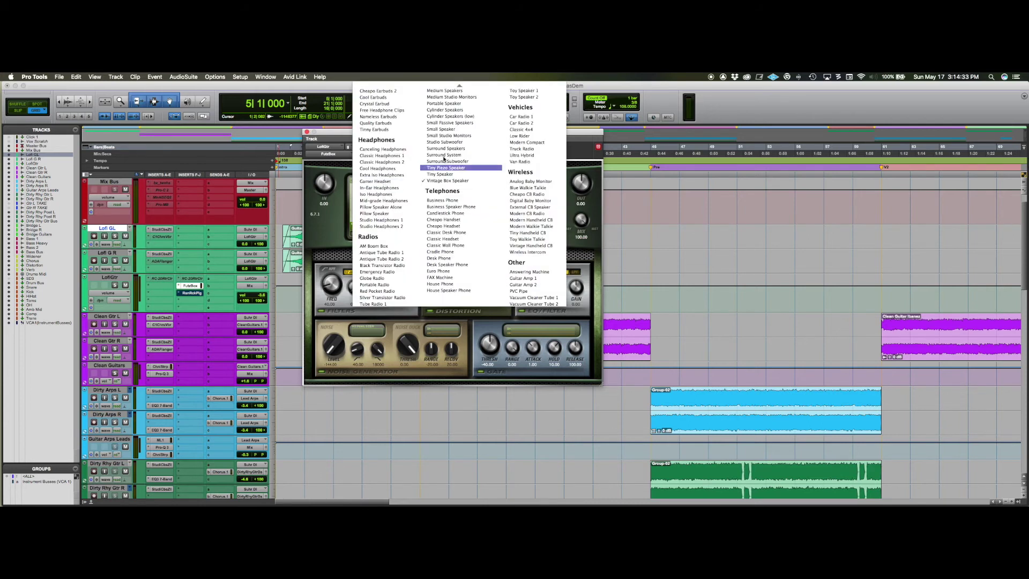
{"action": "left_click", "coordinate": [340, 222]}
- Audition Vintage Box Speaker, switch the simulation to Business Phone, and raise its Tune value to about 113
{"action": "key", "text": "space"}
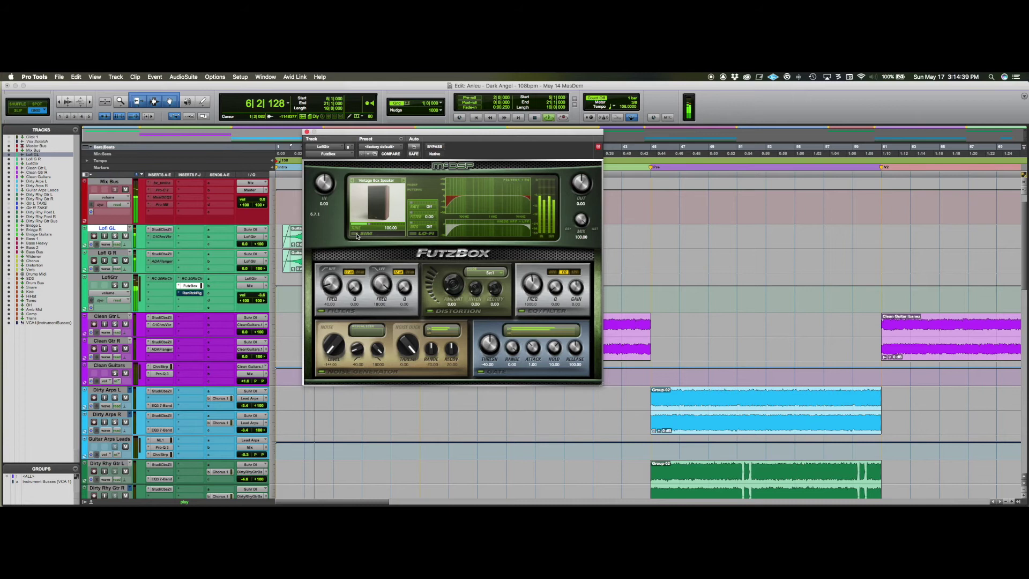
{"action": "key", "text": "space"}
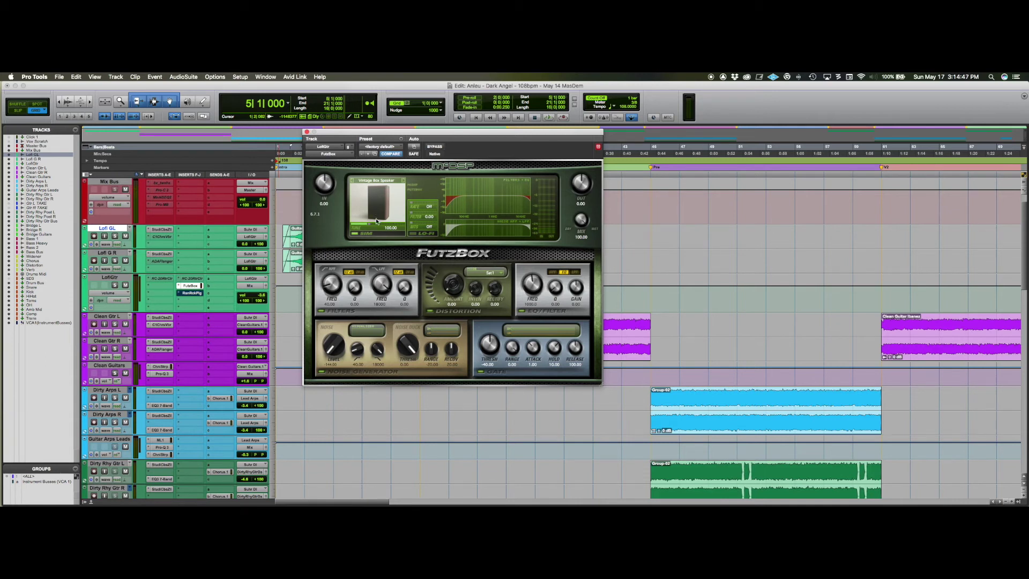
{"action": "key", "text": "space"}
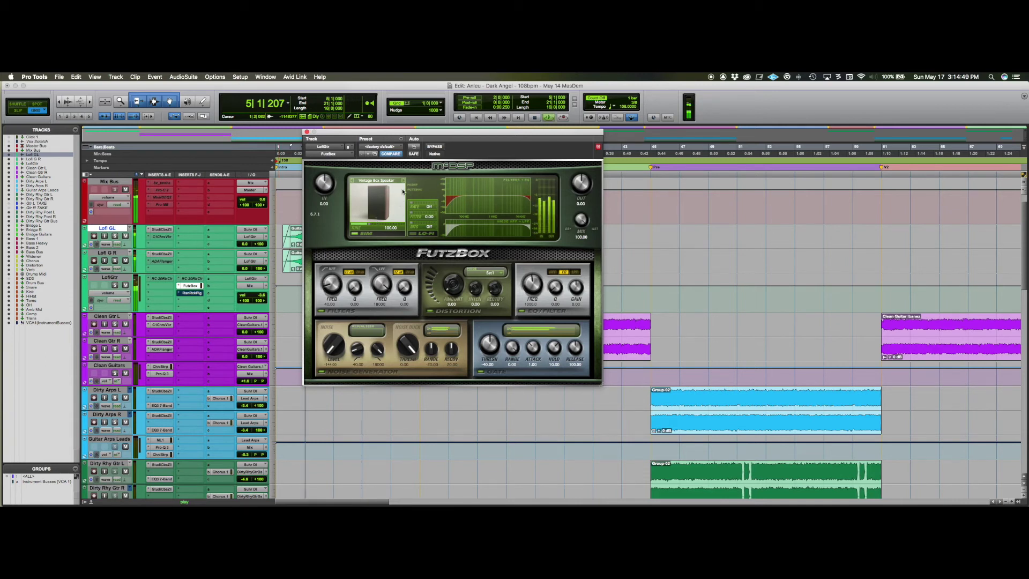
{"action": "left_click", "coordinate": [353, 181]}
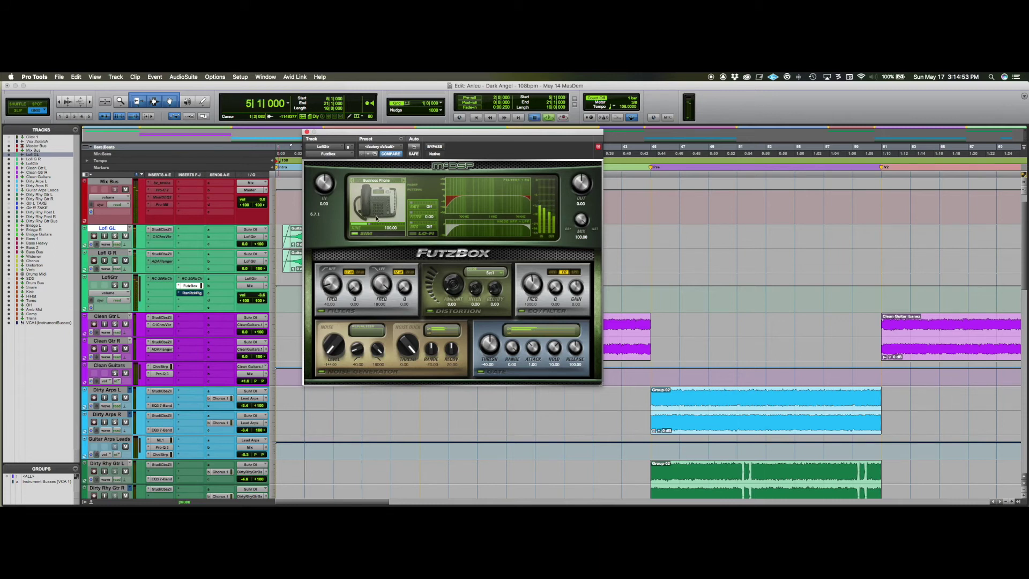
{"action": "mouse_move", "coordinate": [390, 227]}
{"action": "left_mouse_down"}
{"action": "mouse_move", "coordinate": [413, 228]}
{"action": "mouse_move", "coordinate": [375, 227]}
{"action": "left_mouse_up"}
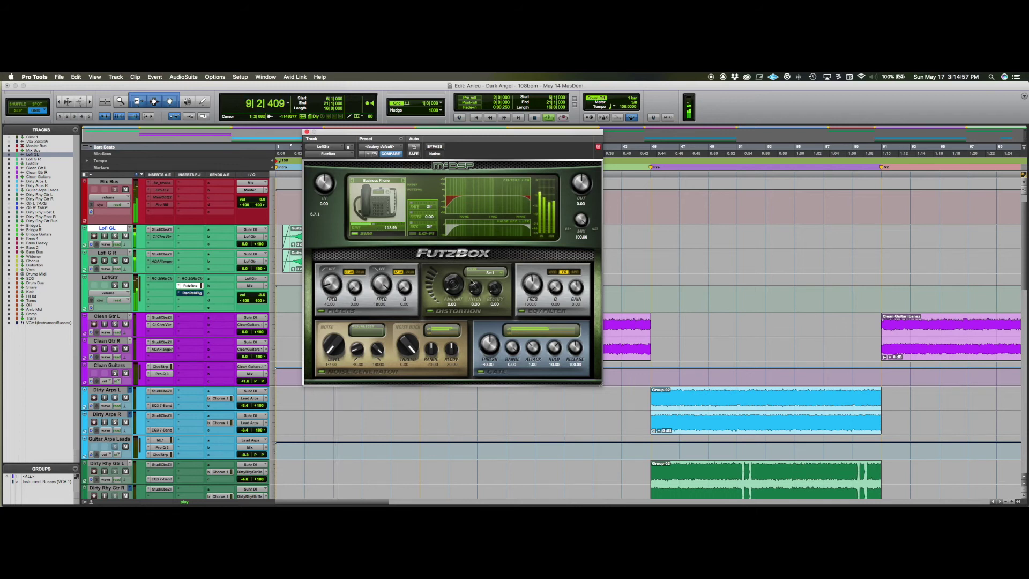
- Narrow FutzBox's filters to a mid band during playback, raising the low cut, lowering the high cut, and choosing the high cut's steeper slope
{"action": "left_click_drag", "start_coordinate": [332, 284], "coordinate": [406, 266]}
{"action": "left_click", "coordinate": [410, 272]}
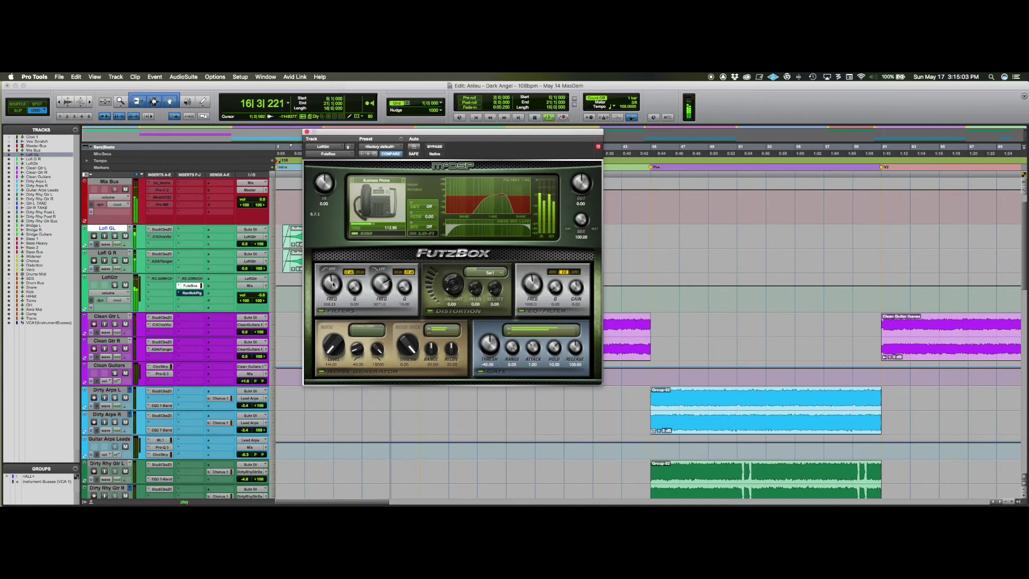
{"action": "left_click_drag", "start_coordinate": [332, 283], "coordinate": [388, 286]}
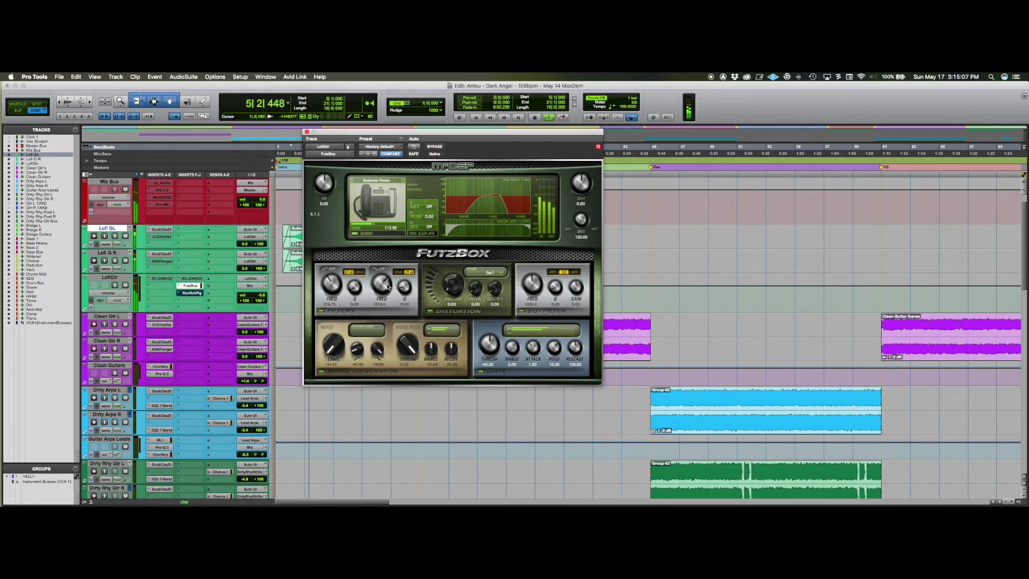
{"action": "key", "text": "space"}
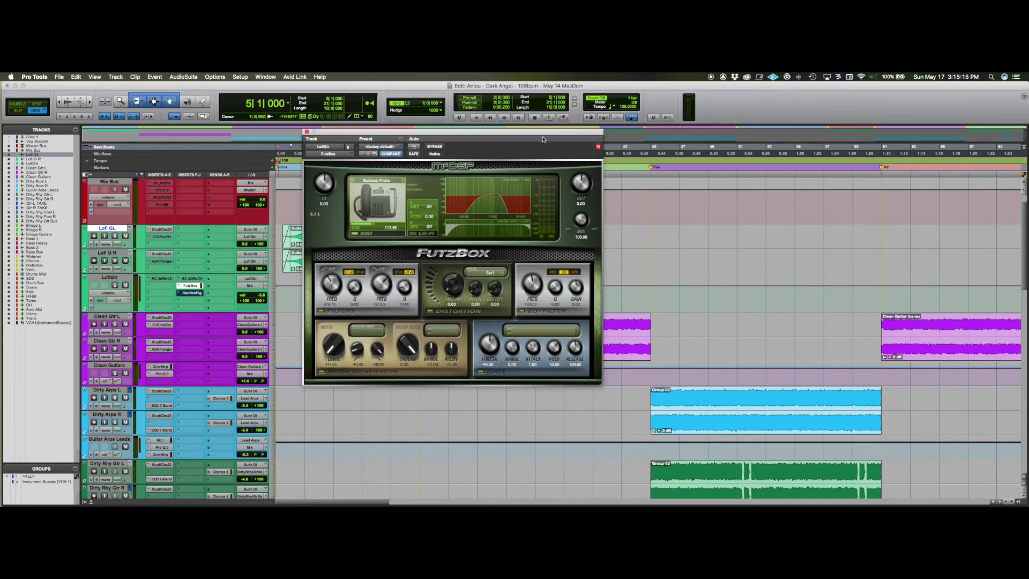
- Change the FutzBox simulation to Tube Radio 1 and play the loop
{"action": "left_click", "coordinate": [389, 183]}
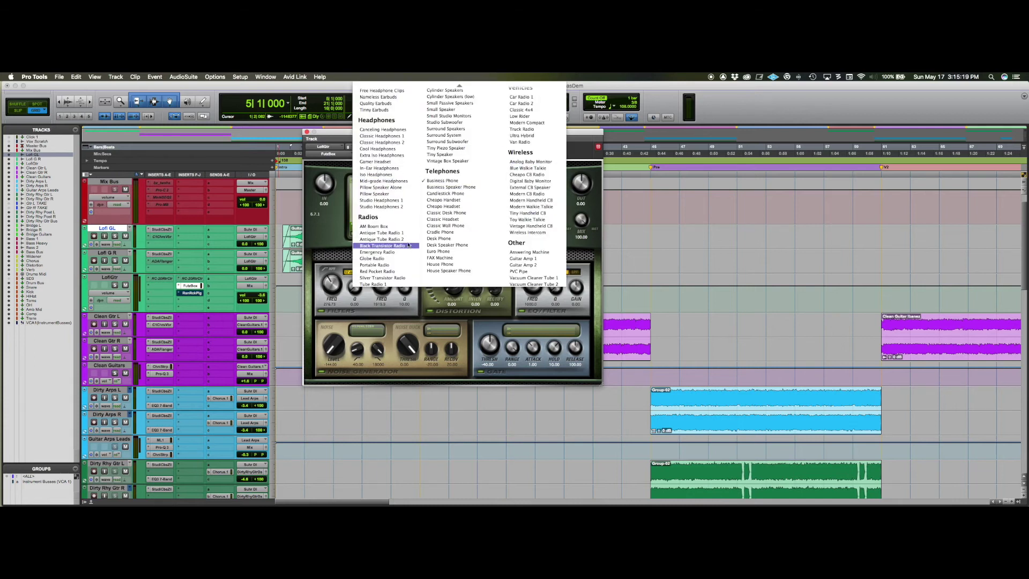
{"action": "scroll", "coordinate": [408, 245], "scroll_direction": "up", "scroll_amount": 5}
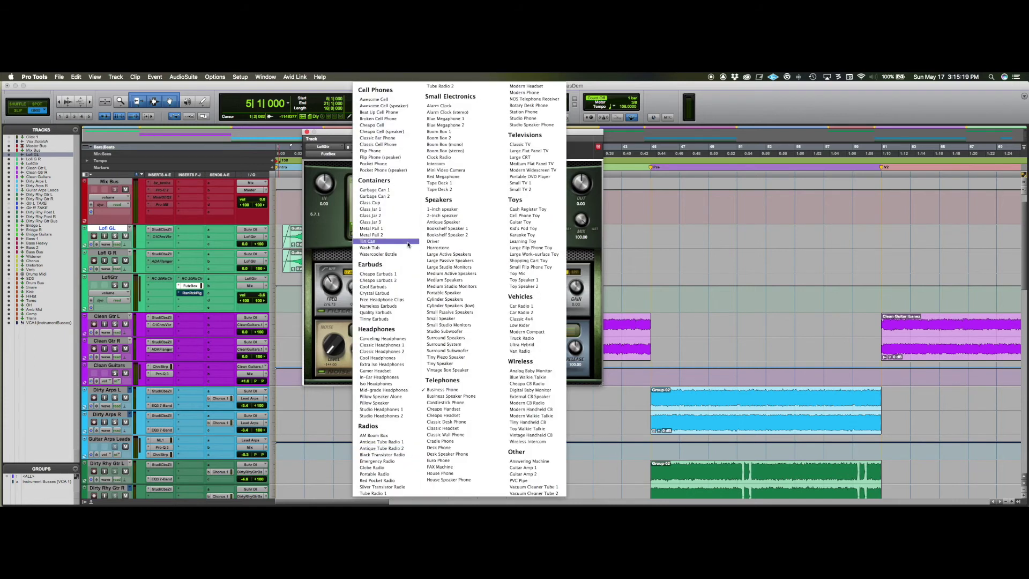
{"action": "left_click", "coordinate": [384, 493]}
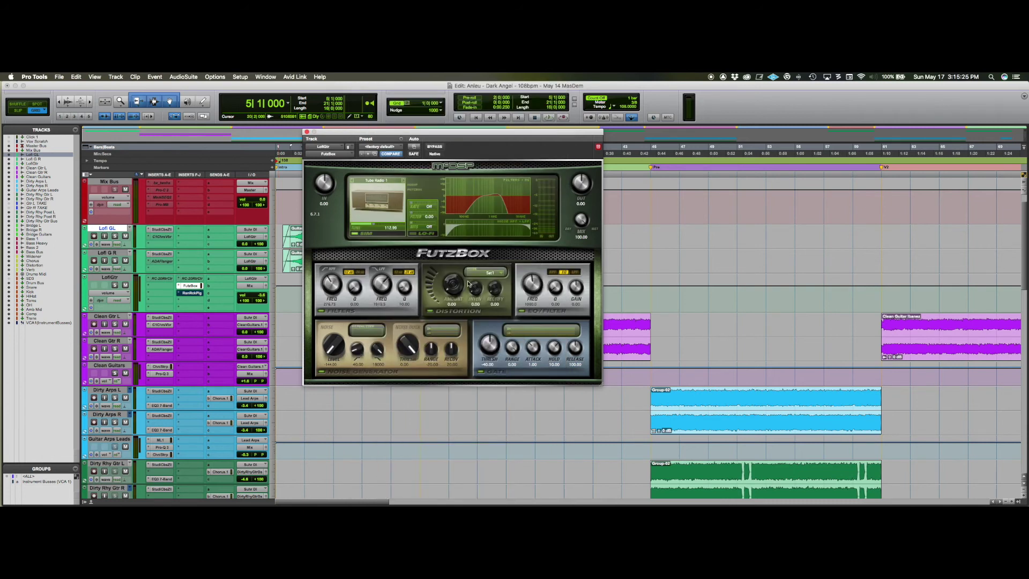
{"action": "key", "text": "space"}
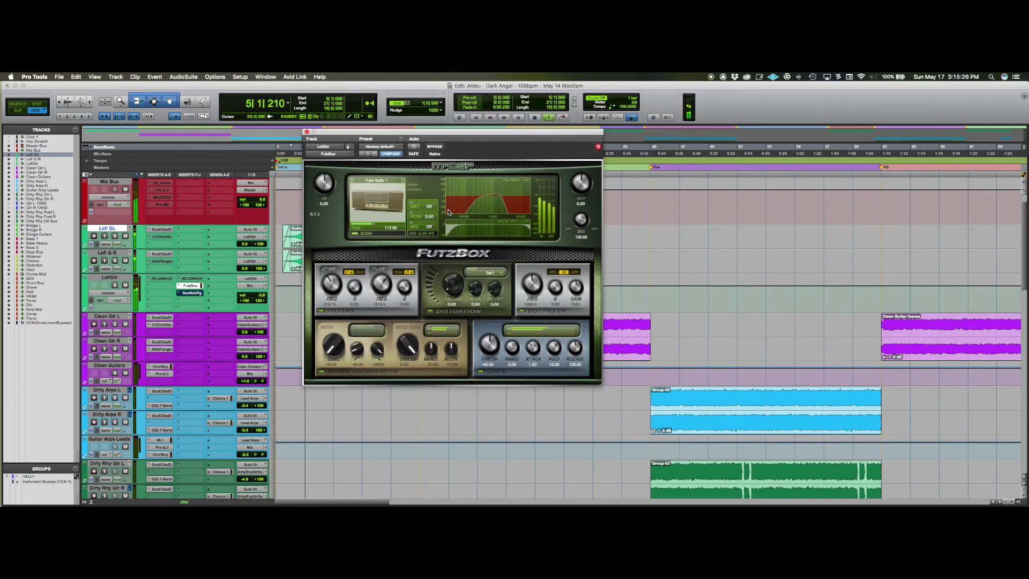
- Lower the simulation's Tune value and step through neighbouring simulations to Tape Deck 1 while the loop plays
{"action": "left_click_drag", "start_coordinate": [371, 224], "coordinate": [389, 198]}
{"action": "left_click", "coordinate": [402, 179]}
{"action": "left_click", "coordinate": [402, 180]}
{"action": "left_click", "coordinate": [401, 179]}
{"action": "left_click", "coordinate": [402, 180]}
{"action": "left_click", "coordinate": [402, 179]}
{"action": "left_click", "coordinate": [402, 180]}
{"action": "left_click", "coordinate": [402, 179]}
{"action": "left_click", "coordinate": [402, 180]}
{"action": "left_click", "coordinate": [402, 179]}
{"action": "left_click", "coordinate": [402, 180]}
{"action": "left_click", "coordinate": [402, 180]}
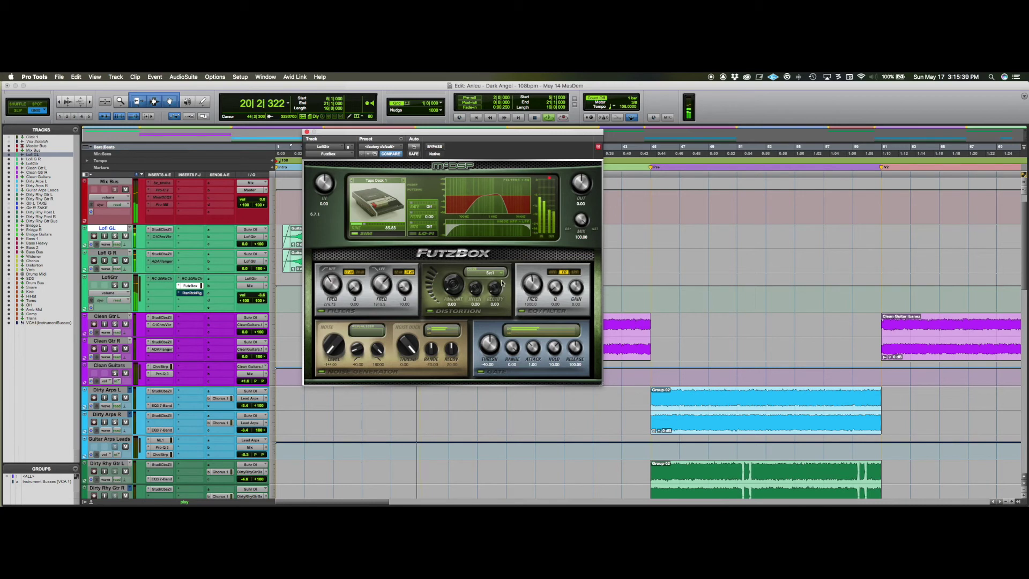
- Raise the FutzBox distortion amount to about 30 and audition it on the loop
{"action": "key", "text": "space"}
{"action": "left_click_drag", "start_coordinate": [454, 284], "coordinate": [481, 275]}
{"action": "key", "text": "space"}
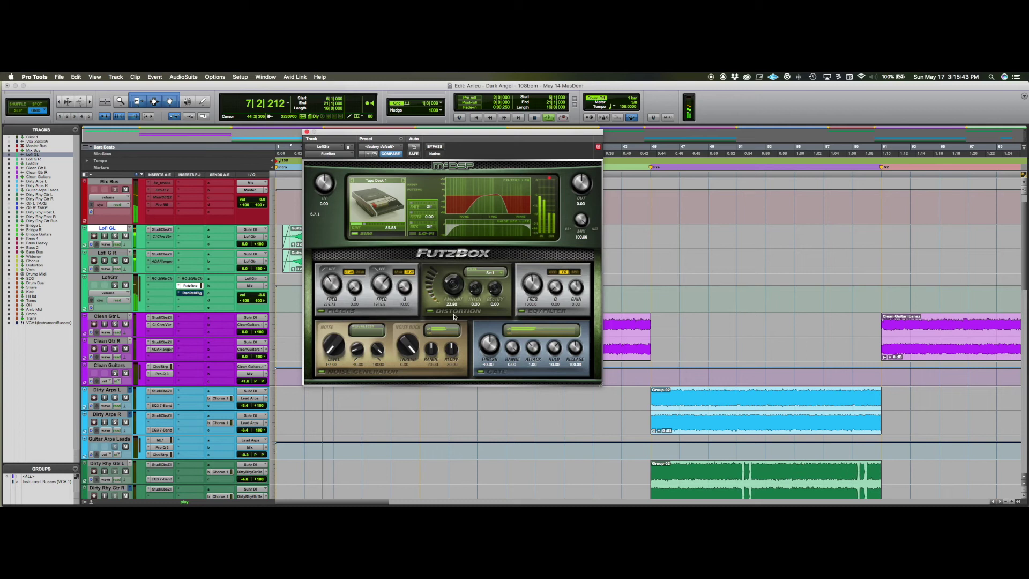
{"action": "key", "text": "space"}
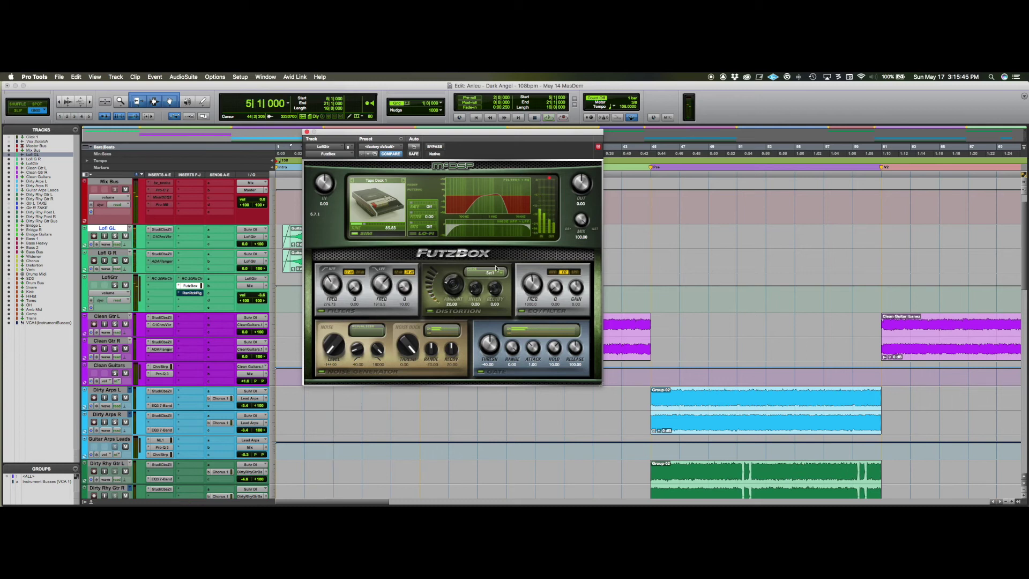
- Set the distortion type to LoFi, ease its amount to about 12.4, and raise the control beside it during playback
{"action": "left_click", "coordinate": [494, 274]}
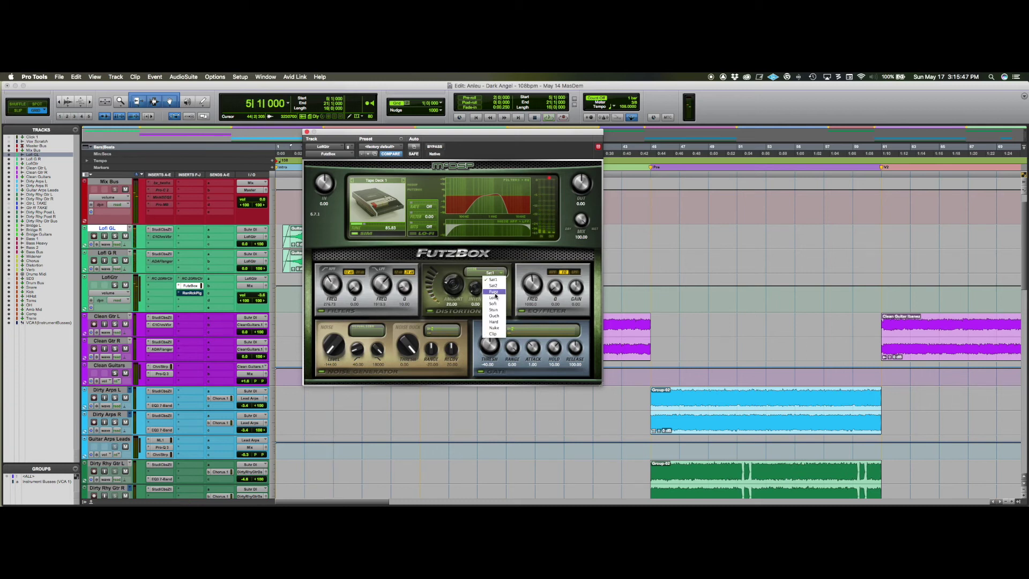
{"action": "left_click", "coordinate": [493, 297]}
{"action": "key", "text": "space"}
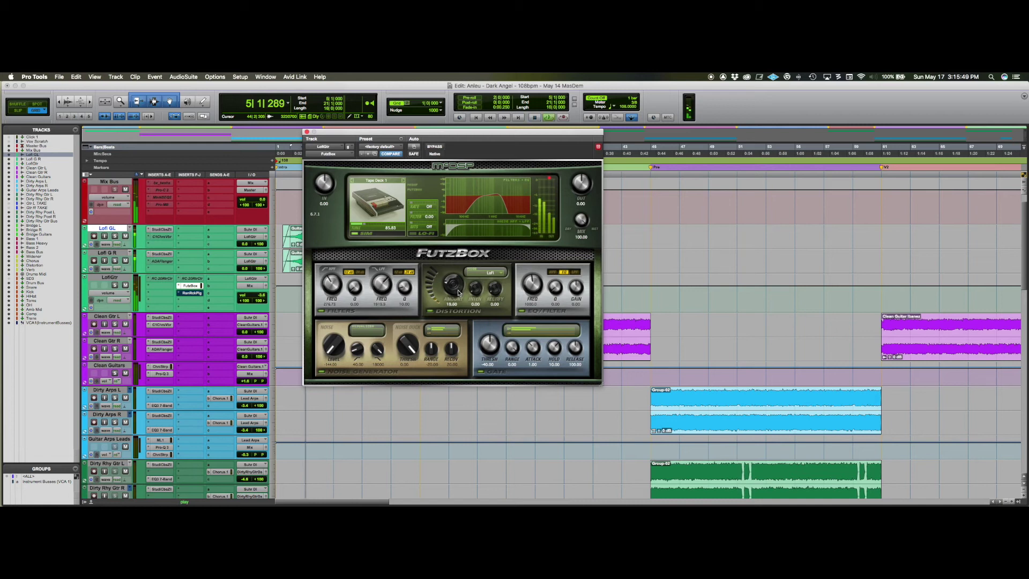
{"action": "left_click_drag", "start_coordinate": [475, 290], "coordinate": [453, 290]}
- Raise the high-cut filter frequency, try a lower Mix, and reset the Mix to 100
{"action": "left_click_drag", "start_coordinate": [386, 283], "coordinate": [394, 283]}
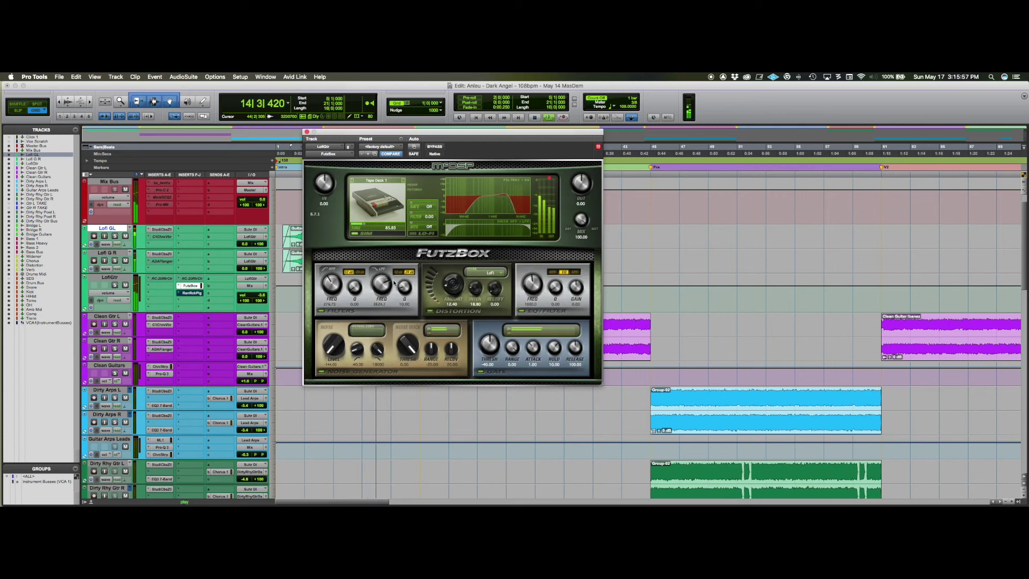
{"action": "left_click_drag", "start_coordinate": [581, 220], "coordinate": [566, 352]}
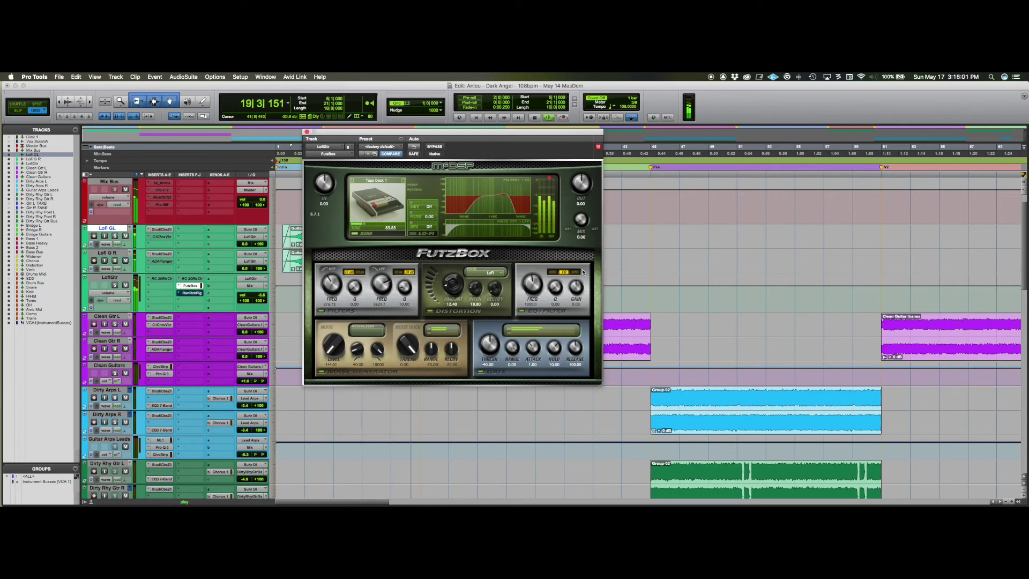
{"action": "left_click", "coordinate": [580, 220], "text": "alt"}
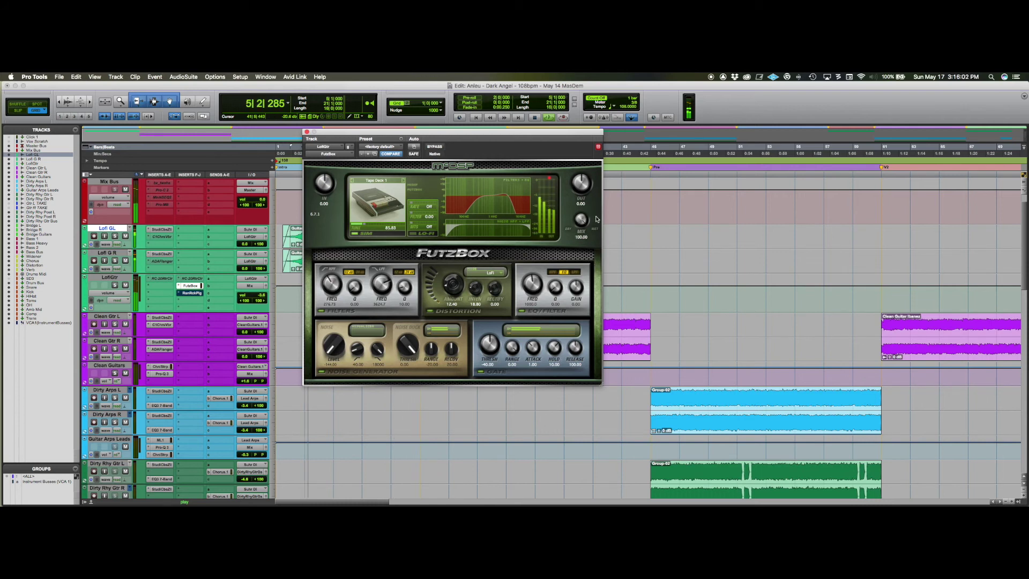
- Select a telephone simulation, Business Phone, and step through the phone models to Desk Phone while listening
{"action": "left_click", "coordinate": [394, 179]}
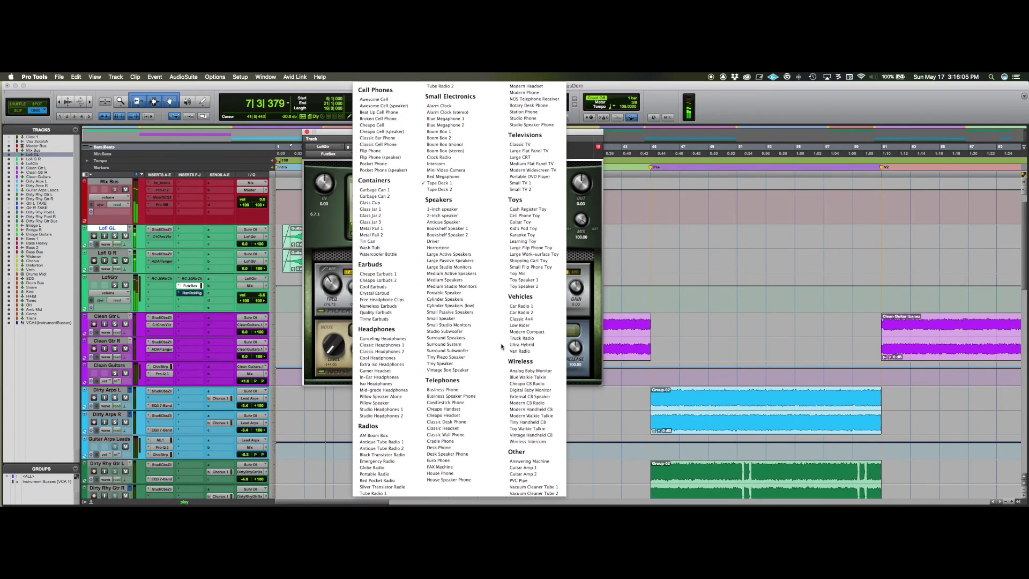
{"action": "left_click", "coordinate": [452, 402]}
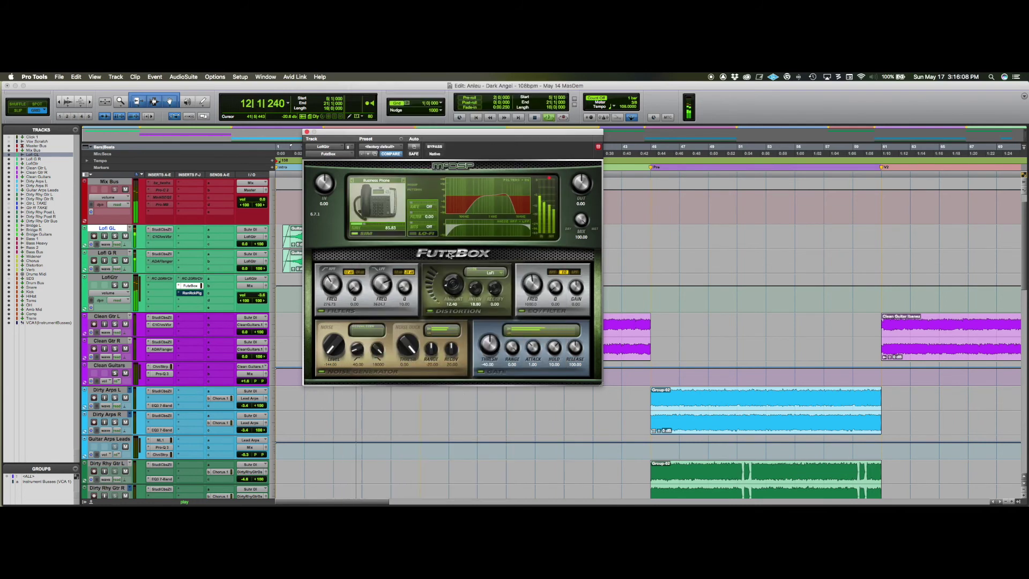
{"action": "left_click", "coordinate": [404, 181]}
{"action": "left_click", "coordinate": [404, 181]}
{"action": "left_click", "coordinate": [404, 181]}
{"action": "left_click", "coordinate": [404, 181]}
{"action": "left_click", "coordinate": [404, 181]}
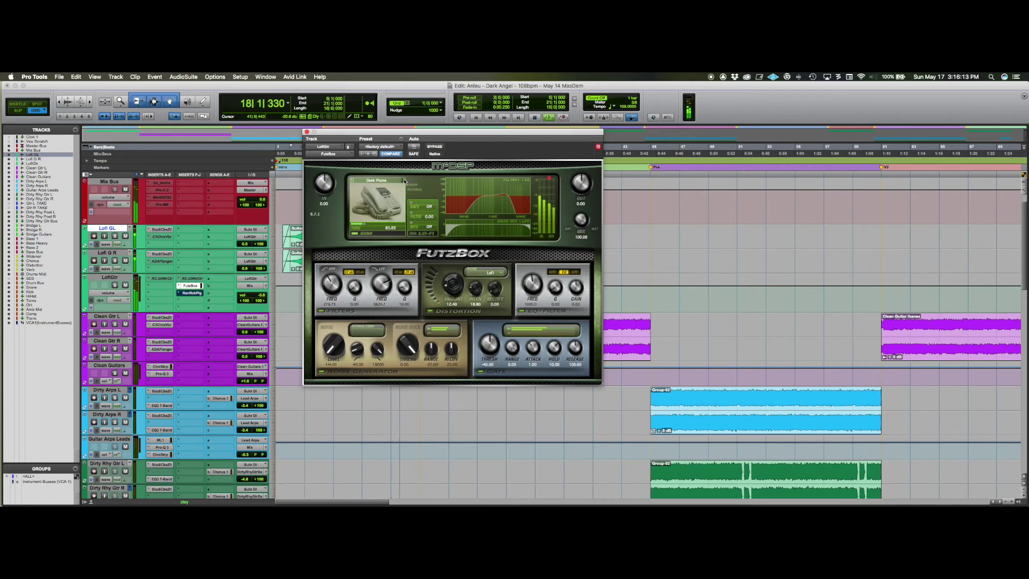
- Change the FutzBox phone simulation from Desk Phone to House Phone during playback, and stop the loop
{"action": "left_click", "coordinate": [404, 181]}
{"action": "left_click", "coordinate": [404, 181]}
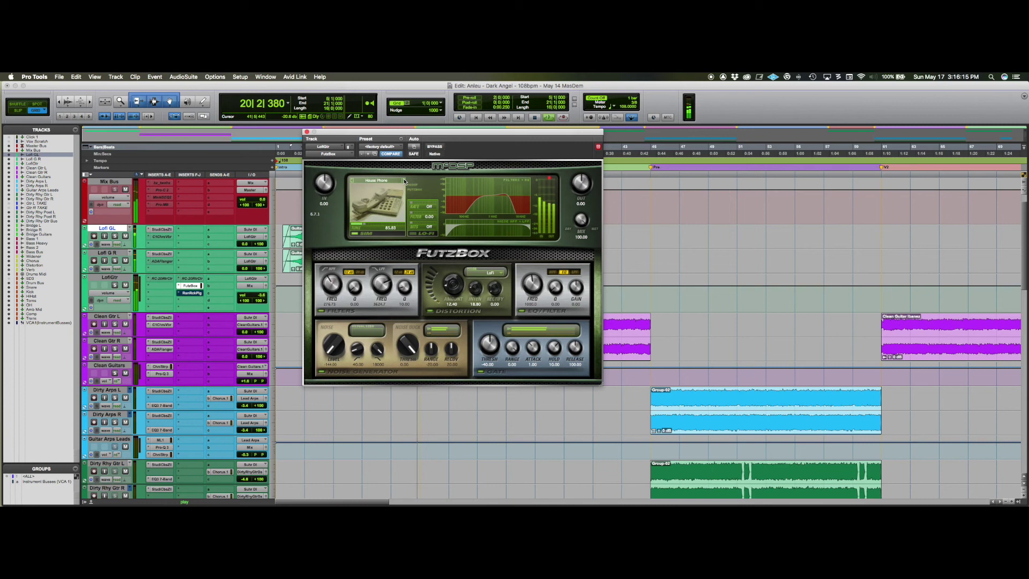
{"action": "key", "text": "space"}
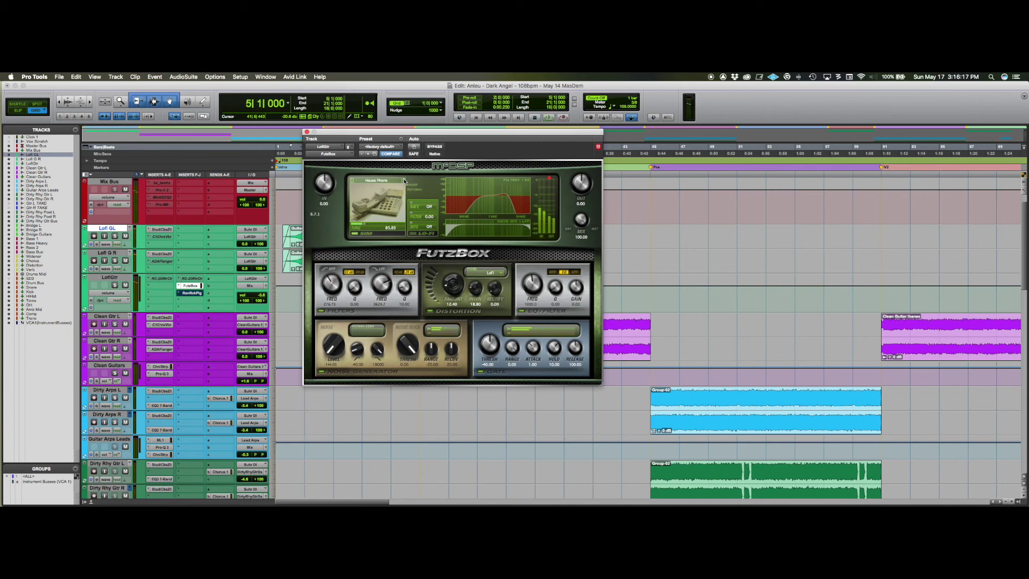
- Reactivate RC-20 Retro Color alongside FutzBox on the LofiGtr track, keeping FutzBox bypassed
{"action": "left_click", "coordinate": [193, 286], "text": "ctrl+super"}
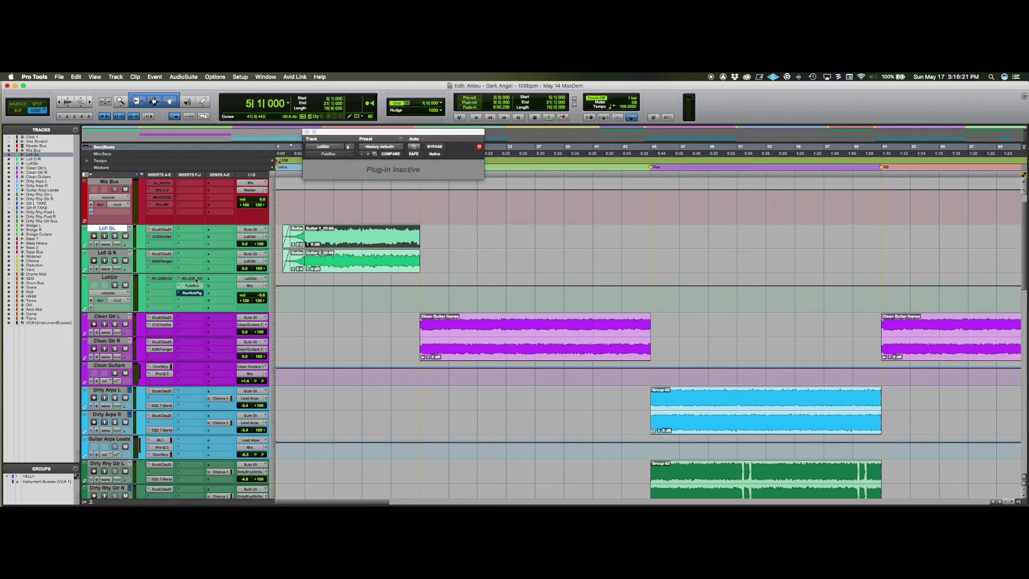
{"action": "left_click", "coordinate": [196, 279], "text": "ctrl+super"}
{"action": "left_click", "coordinate": [191, 287], "text": "ctrl+super"}
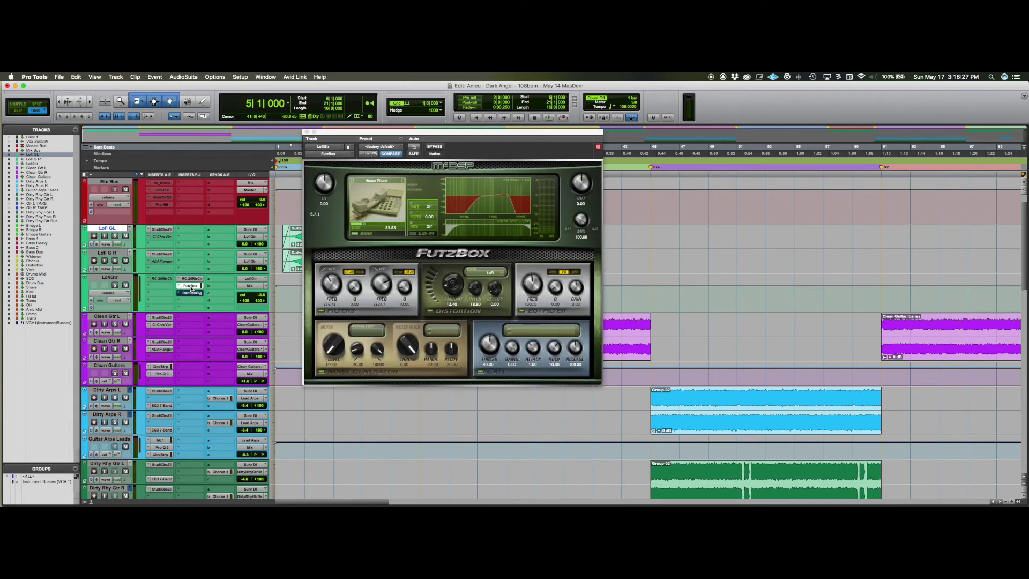
{"action": "left_click", "coordinate": [196, 287], "text": "super"}
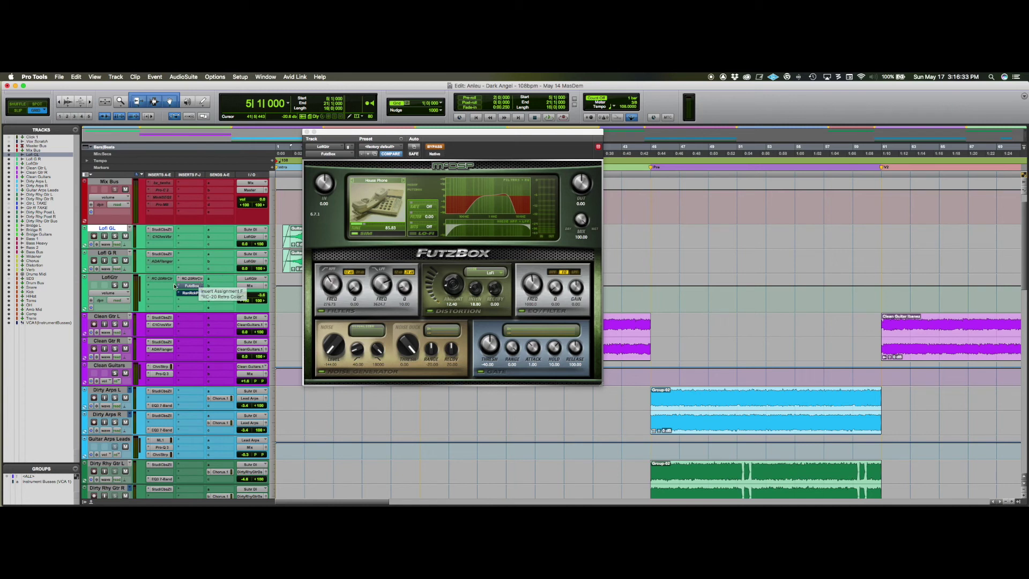
- Open RC-20 Retro Color on LofiGtr and audition it on the loop without FutzBox
{"action": "left_click", "coordinate": [196, 280]}
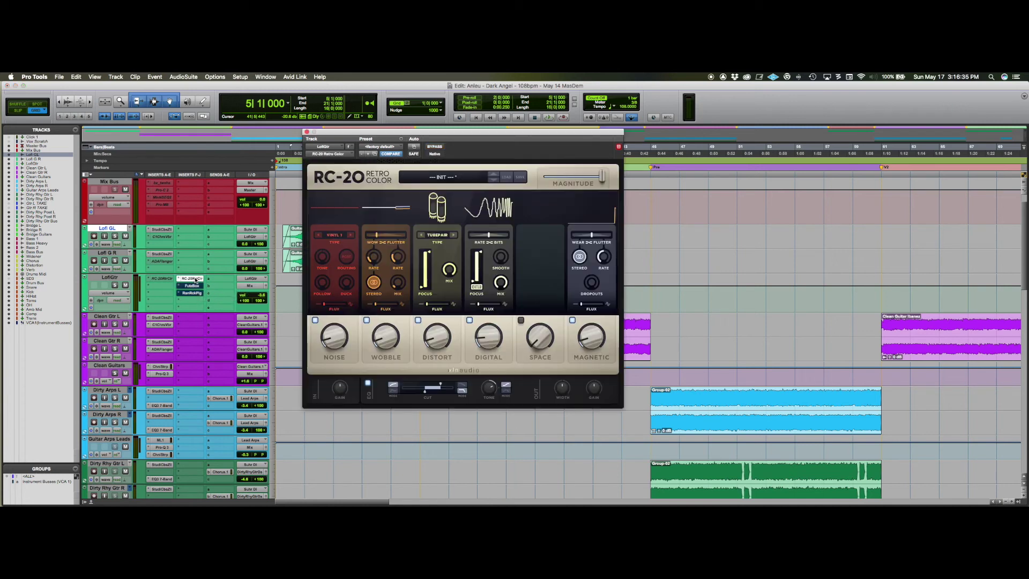
{"action": "left_click", "coordinate": [195, 279]}
{"action": "left_click", "coordinate": [196, 279]}
{"action": "key", "text": "space"}
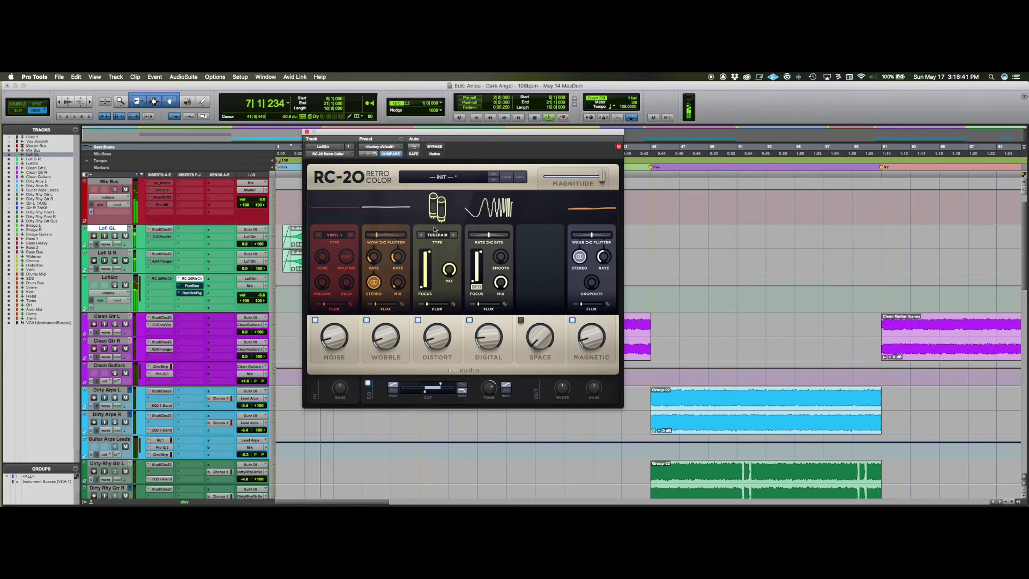
{"action": "key", "text": "space"}
- Bypass RC-20, enable FutzBox in its place, and lower the FutzBox distortion amount while the loop plays
{"action": "left_click", "coordinate": [199, 280], "text": "super"}
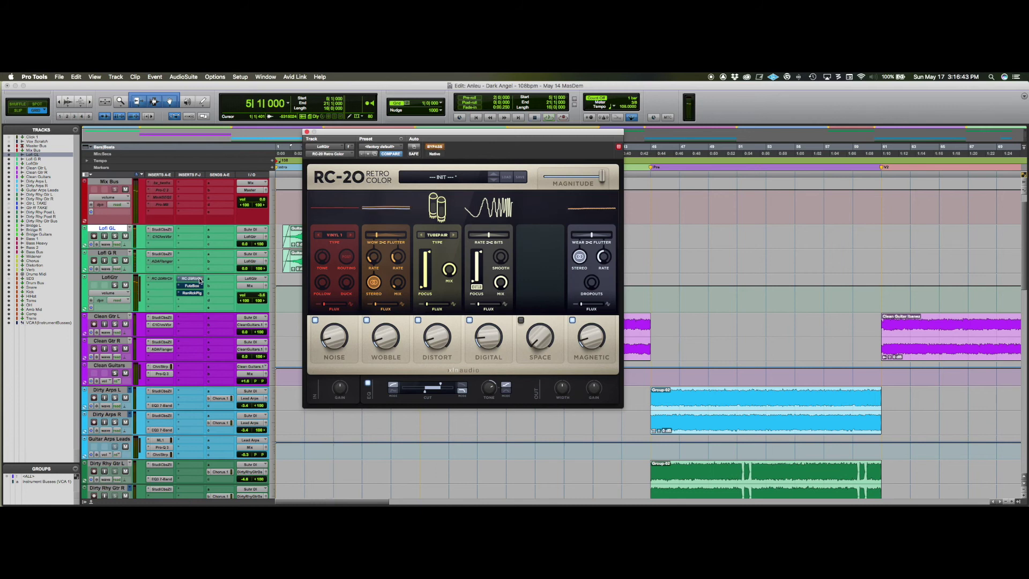
{"action": "left_click", "coordinate": [197, 285], "text": "super"}
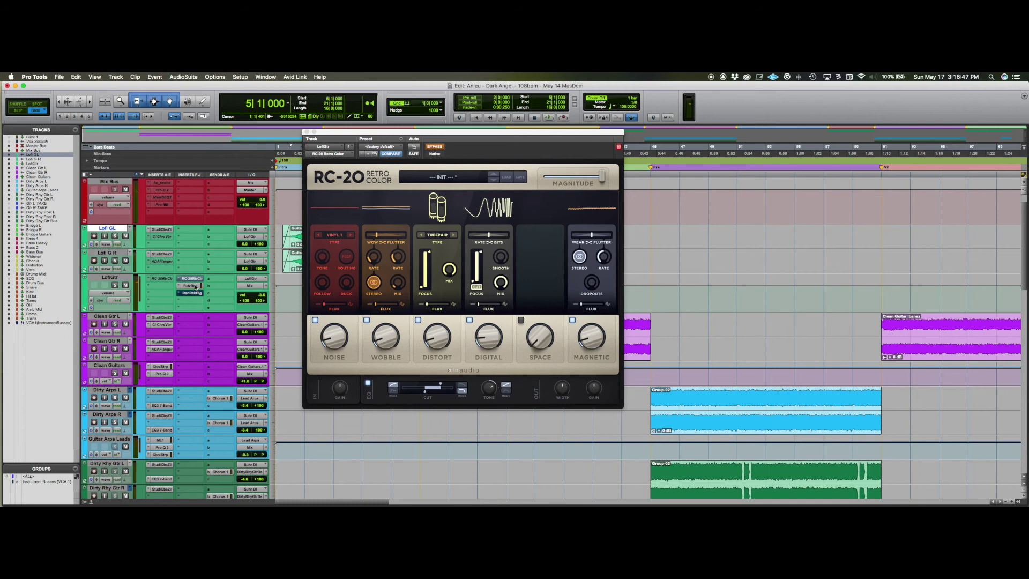
{"action": "left_click", "coordinate": [196, 286]}
{"action": "key", "text": "space"}
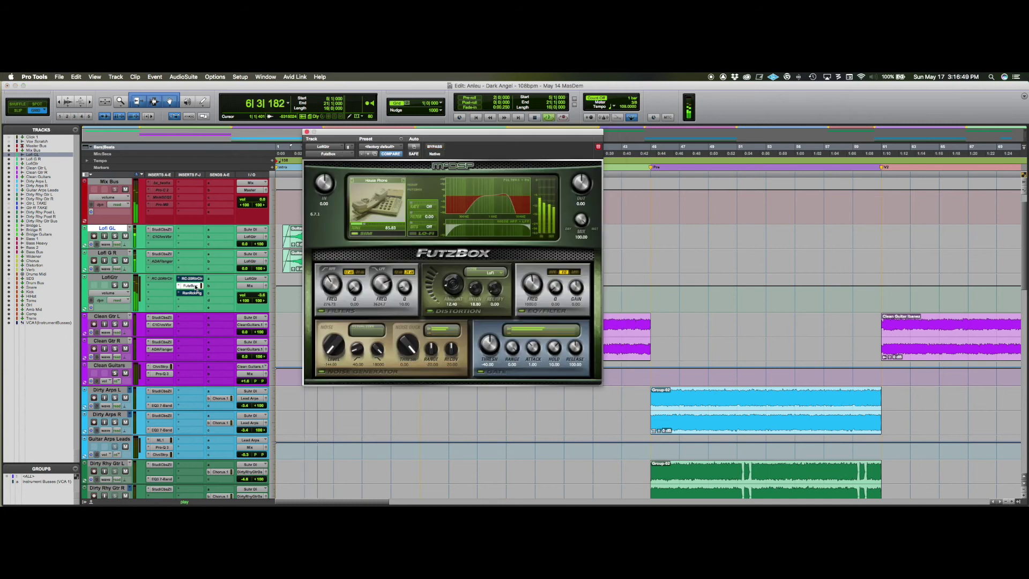
{"action": "left_click_drag", "start_coordinate": [452, 284], "coordinate": [478, 316]}
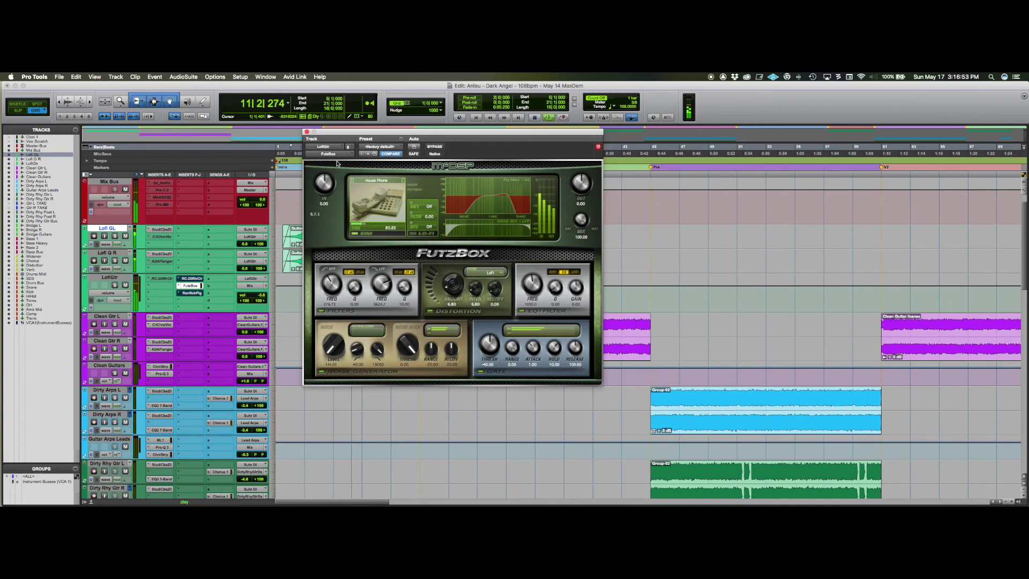
{"action": "key", "text": "space"}
- Make FutzBox and RC-20 inactive on LofiGtr, and open Reason Rack Plugin with its window moved for full visibility
{"action": "left_click", "coordinate": [200, 287], "text": "super"}
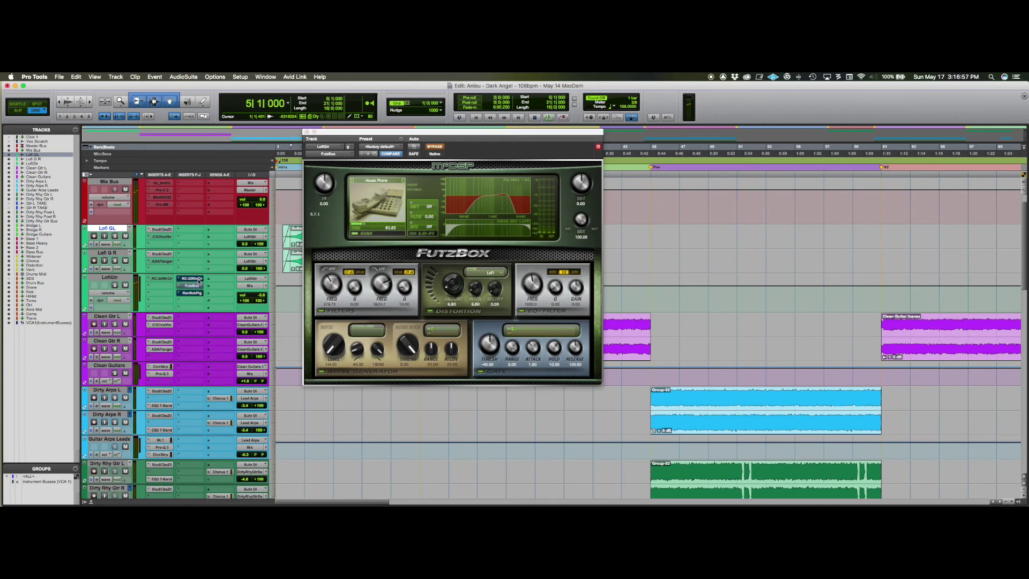
{"action": "left_click", "coordinate": [201, 287], "text": "ctrl+super"}
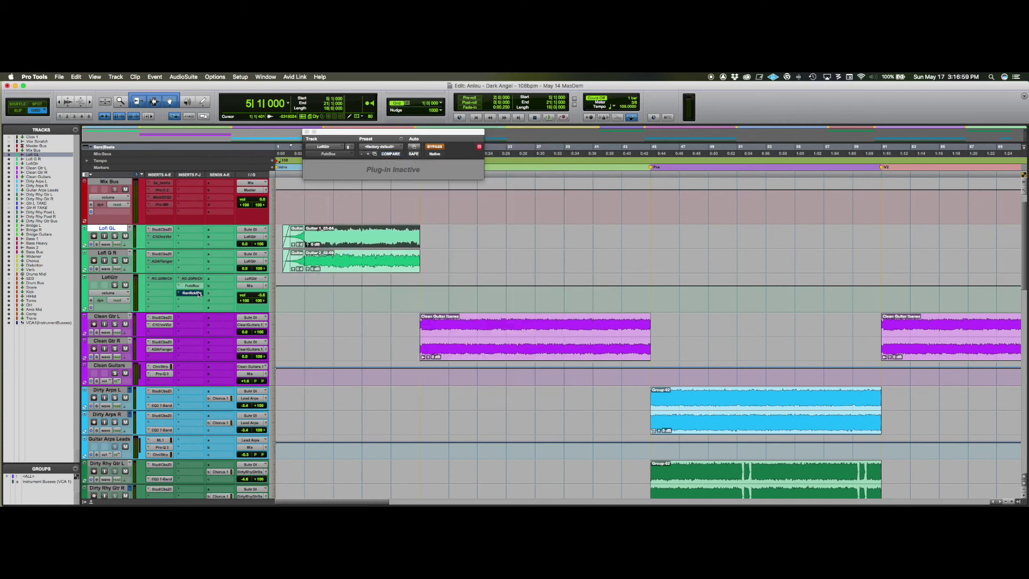
{"action": "left_click", "coordinate": [198, 293]}
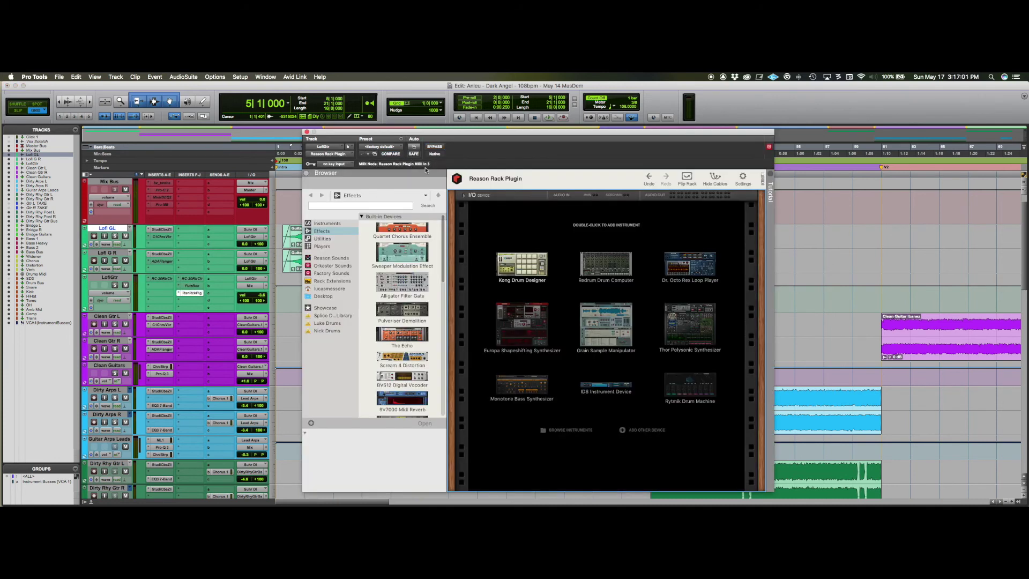
{"action": "left_click_drag", "start_coordinate": [506, 134], "coordinate": [487, 110]}
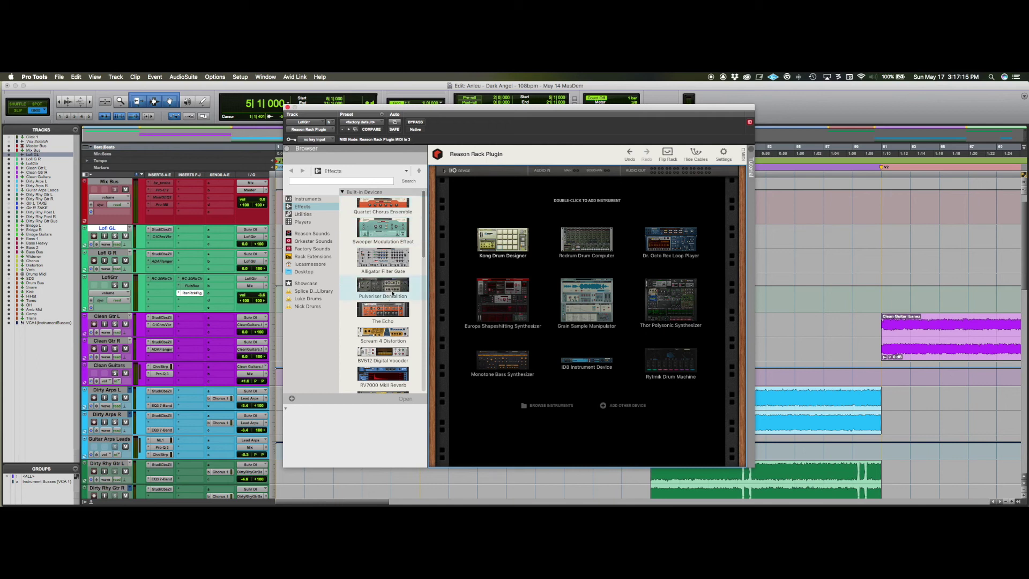
- Find Audiomatic Retro Transformer among the Reason effects and add it to the empty rack
{"action": "scroll", "coordinate": [386, 268], "scroll_direction": "down", "scroll_amount": 10}
{"action": "scroll", "coordinate": [378, 246], "scroll_direction": "up", "scroll_amount": 8}
{"action": "scroll", "coordinate": [379, 244], "scroll_direction": "down", "scroll_amount": 2}
{"action": "scroll", "coordinate": [398, 262], "scroll_direction": "down", "scroll_amount": 3}
{"action": "left_click_drag", "start_coordinate": [389, 247], "coordinate": [563, 225]}
- Audition Audiomatic's Hi-Fi, Bright, VHS and Wash modes on the loop, and raise Transform to 100%
{"action": "key", "text": "space"}
{"action": "left_click", "coordinate": [602, 194]}
{"action": "left_click", "coordinate": [619, 194]}
{"action": "left_click", "coordinate": [620, 209]}
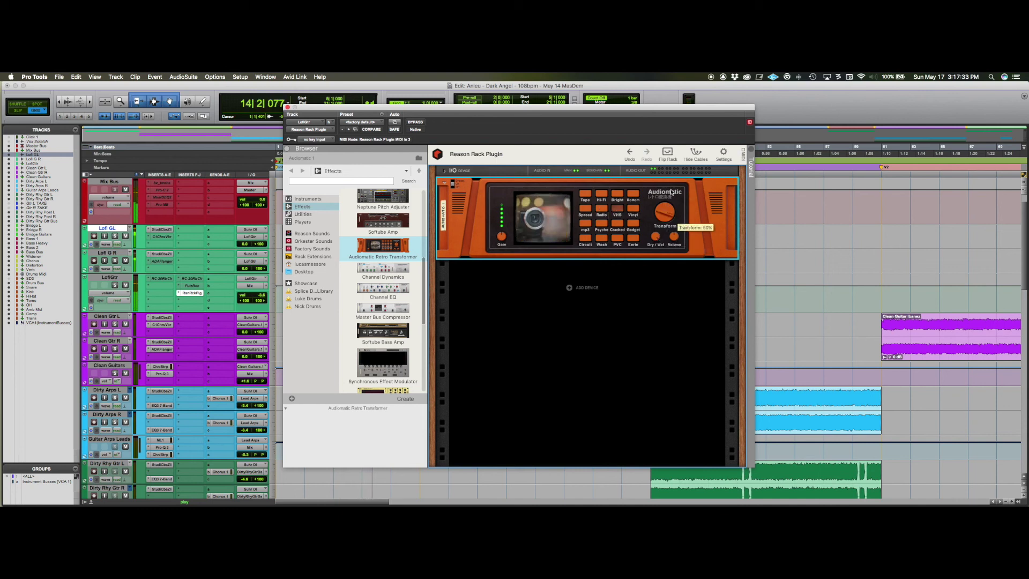
{"action": "left_click", "coordinate": [601, 238]}
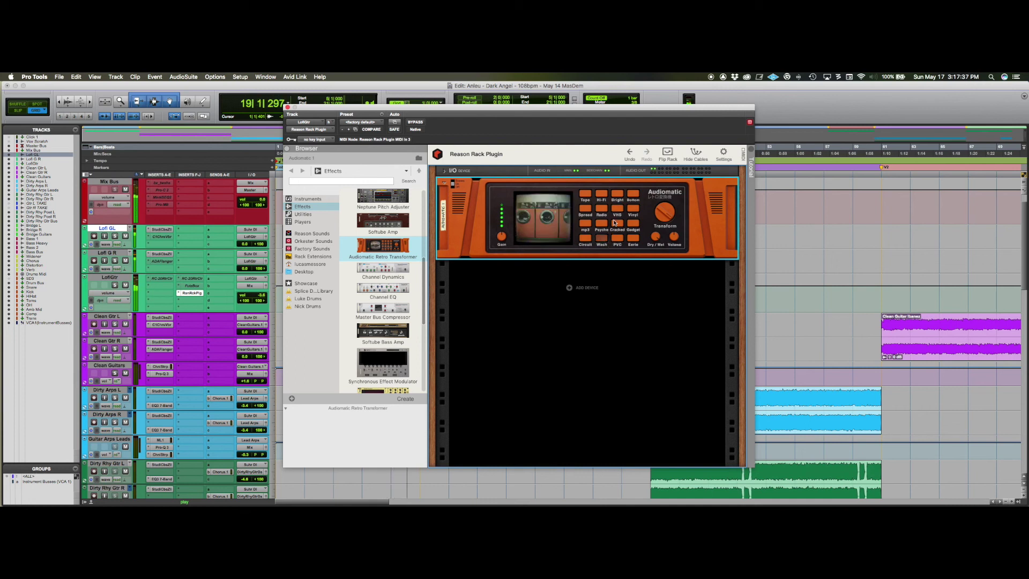
{"action": "mouse_move", "coordinate": [658, 221]}
{"action": "left_mouse_down"}
{"action": "mouse_move", "coordinate": [660, 240]}
{"action": "mouse_move", "coordinate": [661, 214]}
{"action": "left_mouse_up"}
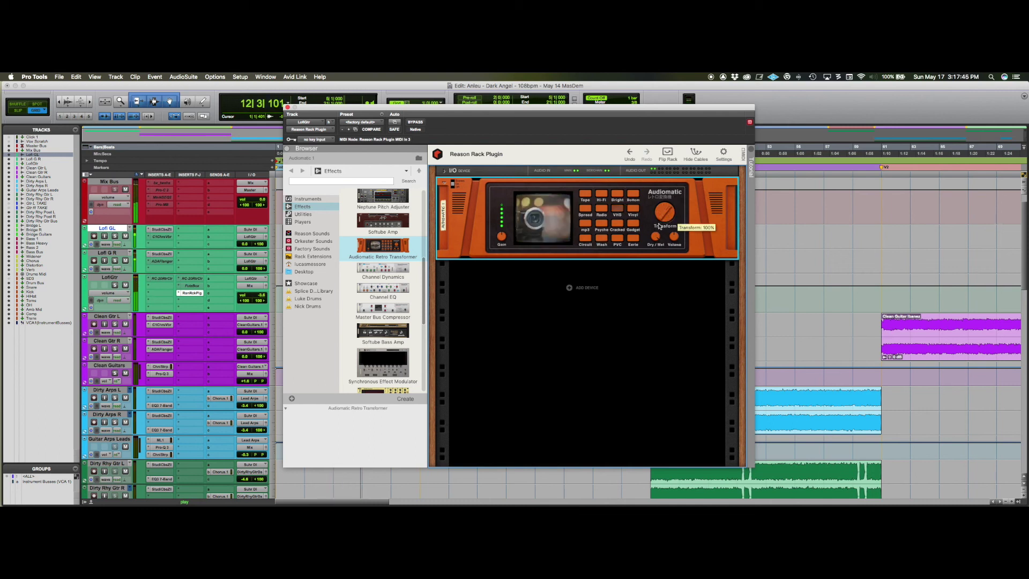
{"action": "key", "text": "space"}
- Add the Quartet Chorus Ensemble below Audiomatic in the rack and play the loop
{"action": "scroll", "coordinate": [417, 247], "scroll_direction": "up", "scroll_amount": 10}
{"action": "left_click_drag", "start_coordinate": [381, 204], "coordinate": [613, 300]}
{"action": "key", "text": "space"}
- Try Quartet's BBD mode with a lower dry/wet mix, and return to Chorus mode with its dry/wet lowered
{"action": "left_click", "coordinate": [560, 281]}
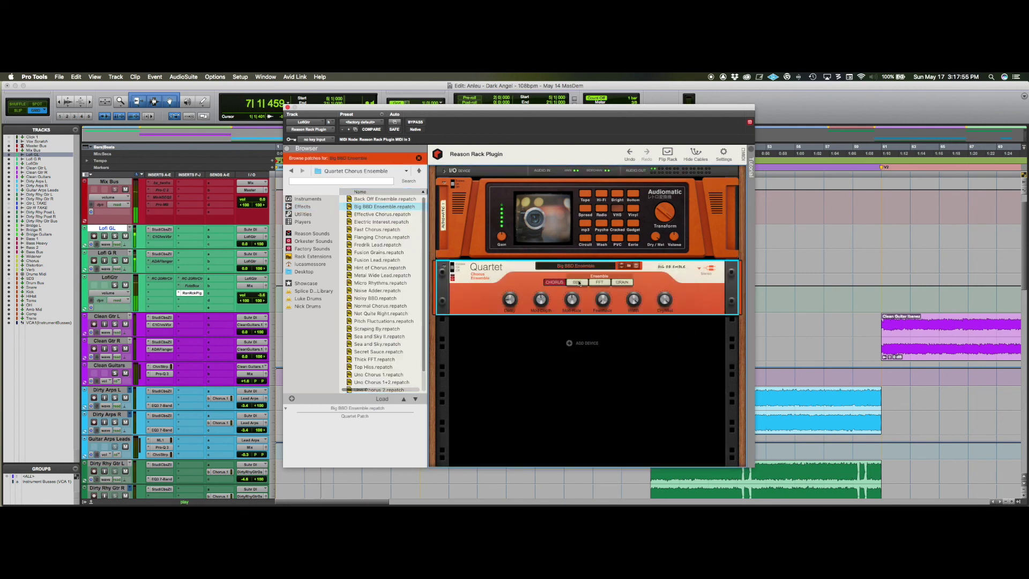
{"action": "left_click", "coordinate": [576, 282]}
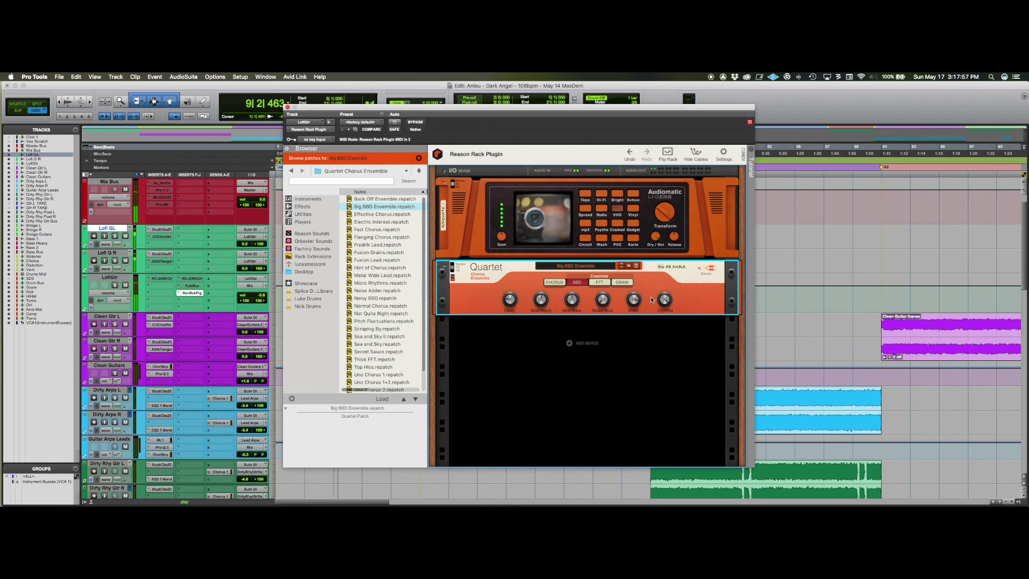
{"action": "mouse_move", "coordinate": [664, 299]}
{"action": "left_mouse_down"}
{"action": "mouse_move", "coordinate": [663, 328]}
{"action": "mouse_move", "coordinate": [663, 318]}
{"action": "left_mouse_up"}
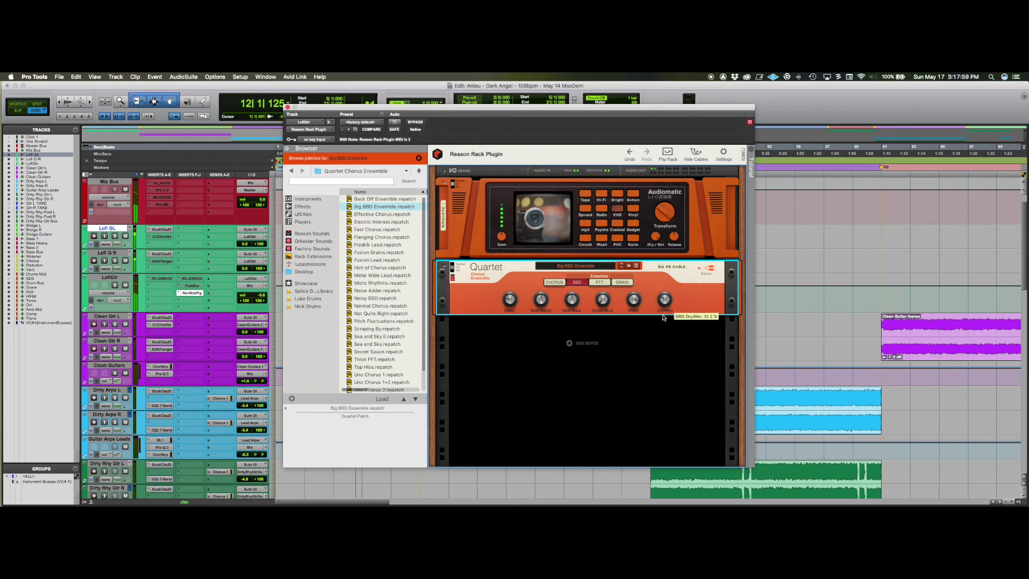
{"action": "left_click", "coordinate": [557, 281]}
{"action": "left_click_drag", "start_coordinate": [665, 299], "coordinate": [660, 325]}
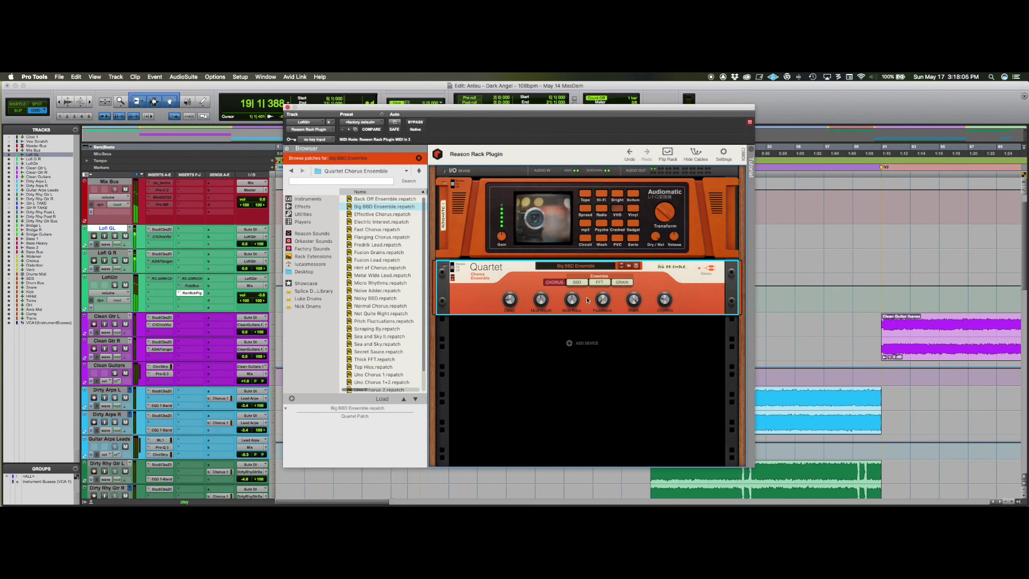
- Compare the loop with Reason Rack Plugin bypassed and enabled, stop playback, and reopen the closed plugin window
{"action": "left_click", "coordinate": [415, 124]}
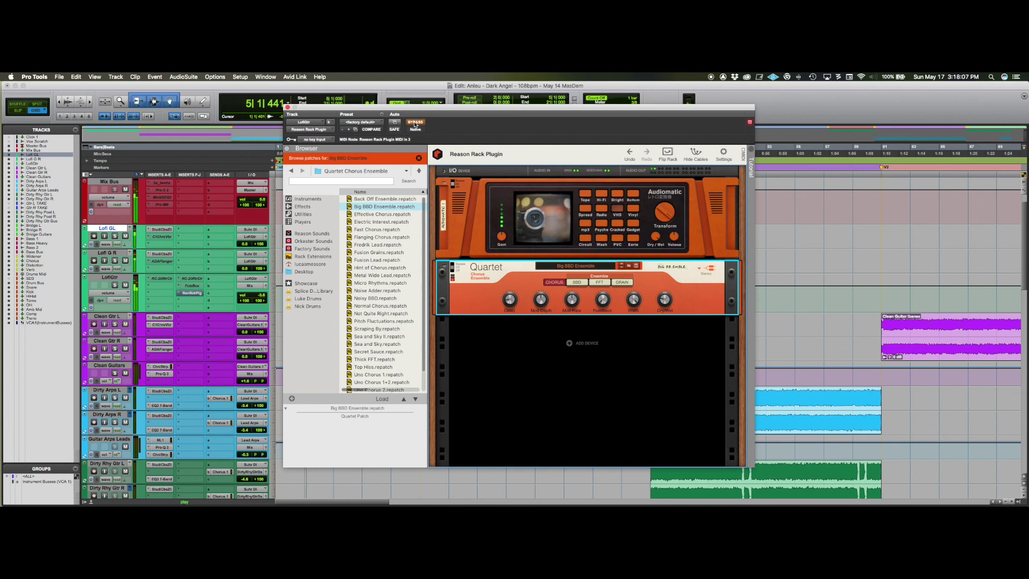
{"action": "left_click", "coordinate": [415, 124]}
{"action": "left_click", "coordinate": [287, 109]}
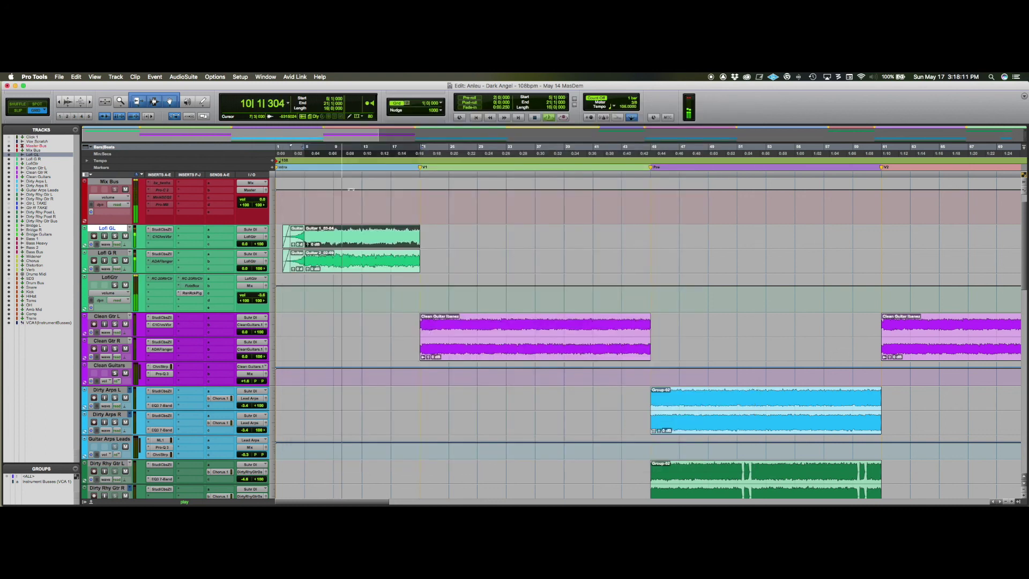
{"action": "key", "text": "space"}
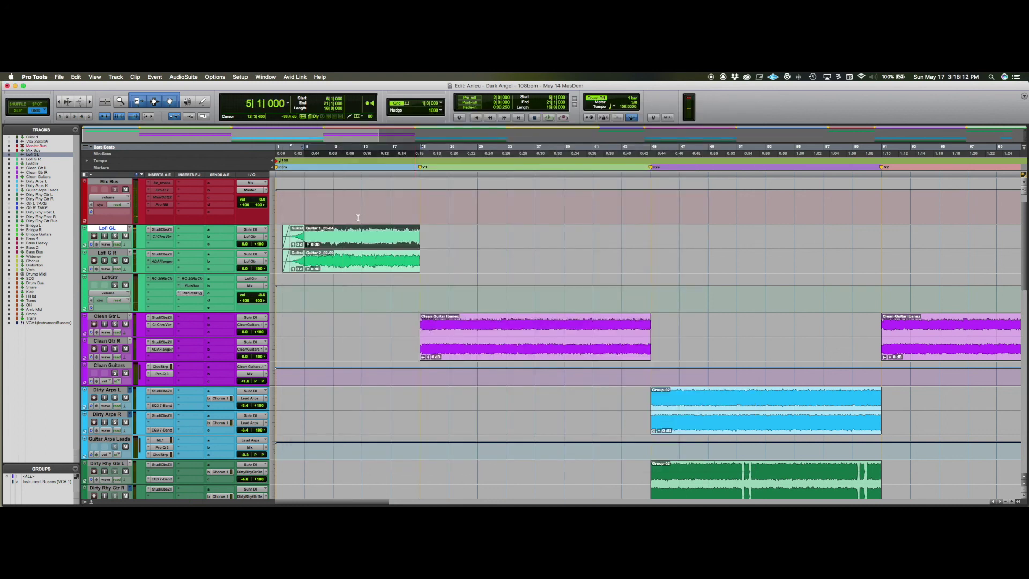
{"action": "left_click", "coordinate": [193, 293]}
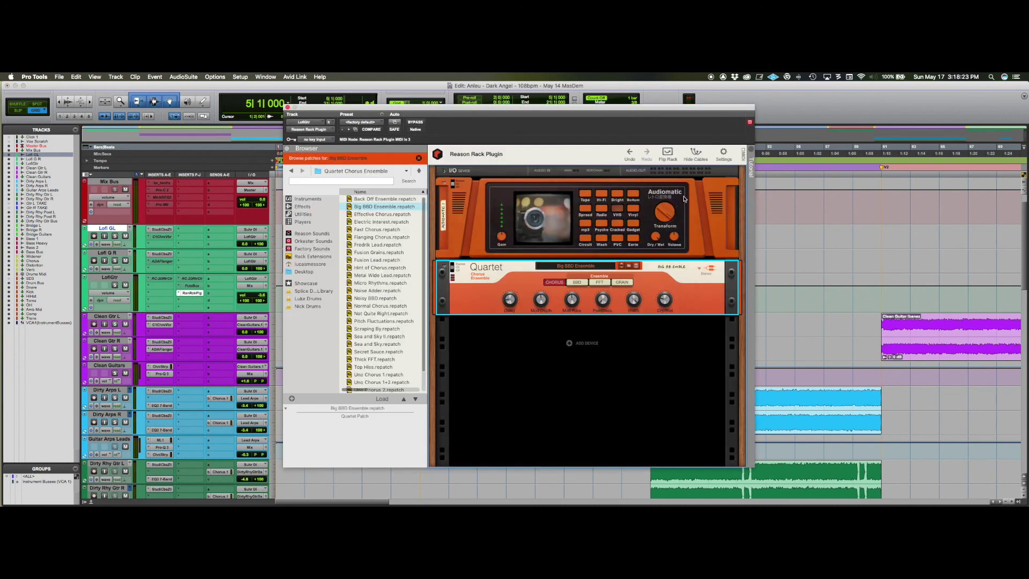